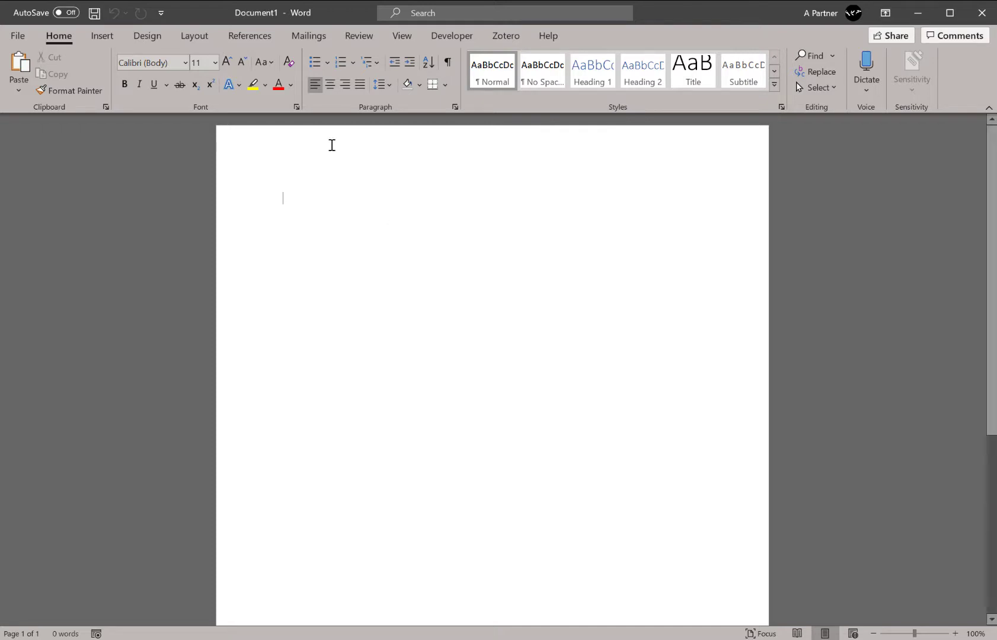
- Insert a table with one row and three columns at the start of the document
left_click(99, 39)
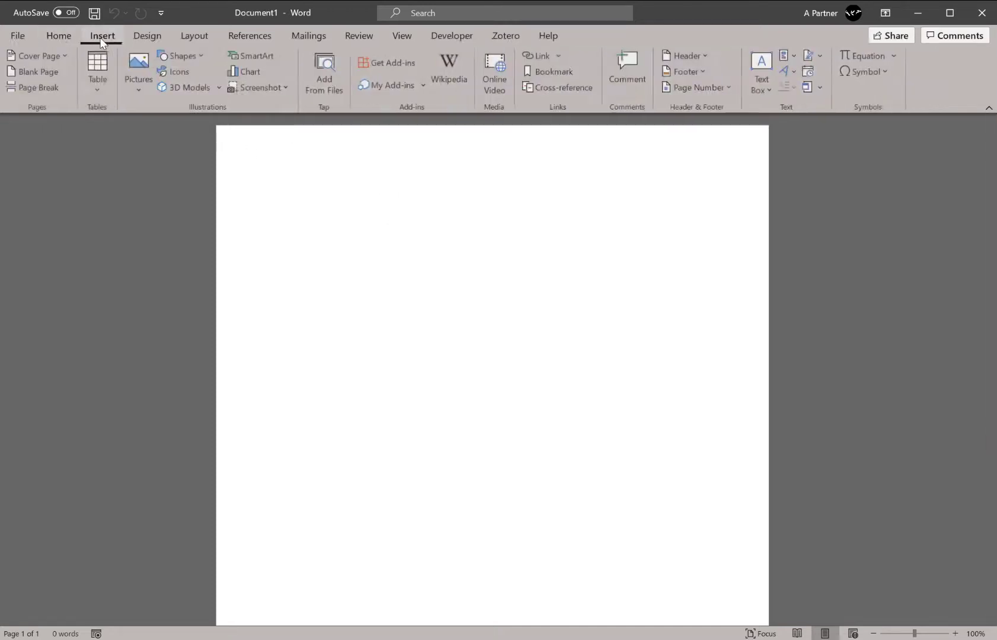
left_click(102, 86)
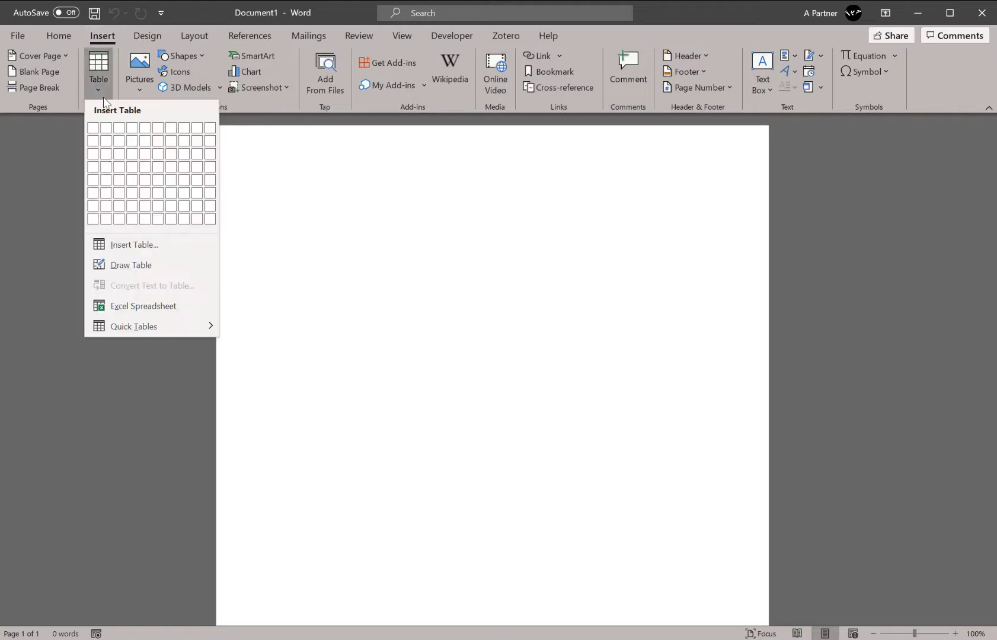
left_click(120, 128)
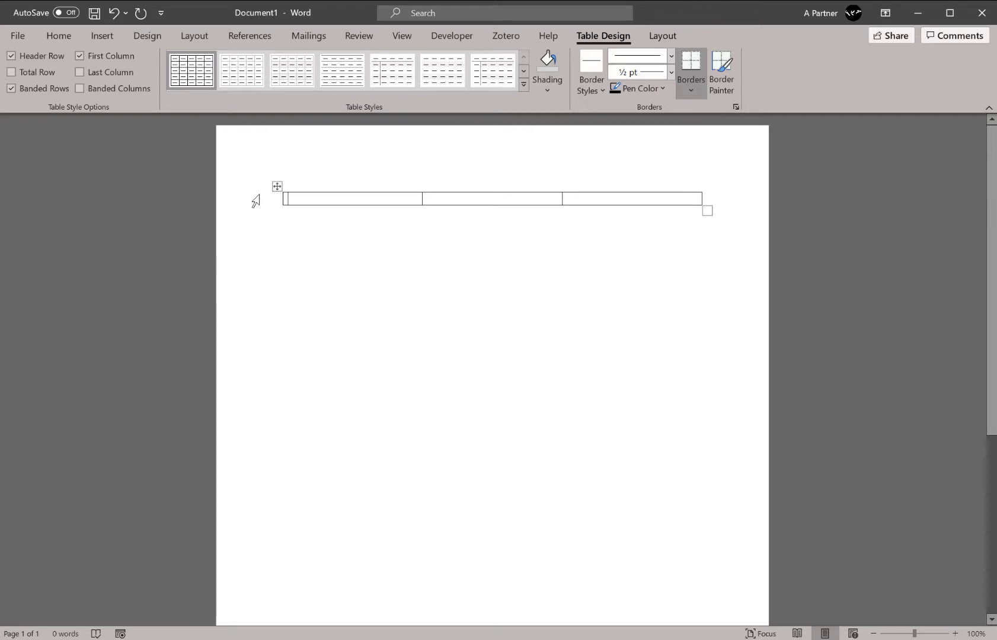
- Set the whole table's preferred width to 100 percent in its table properties
left_click(277, 186)
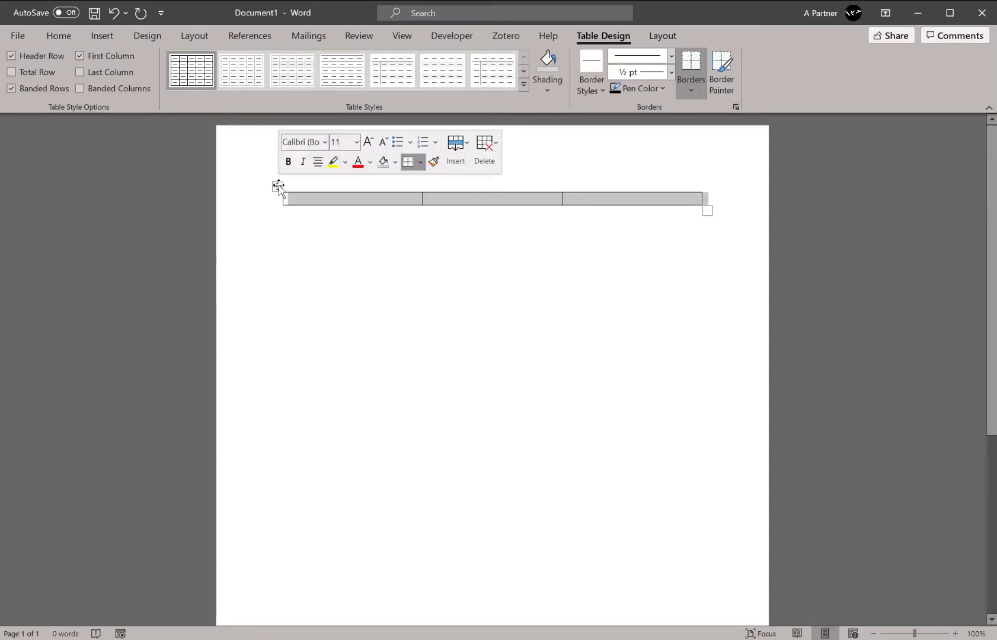
right_click(277, 186)
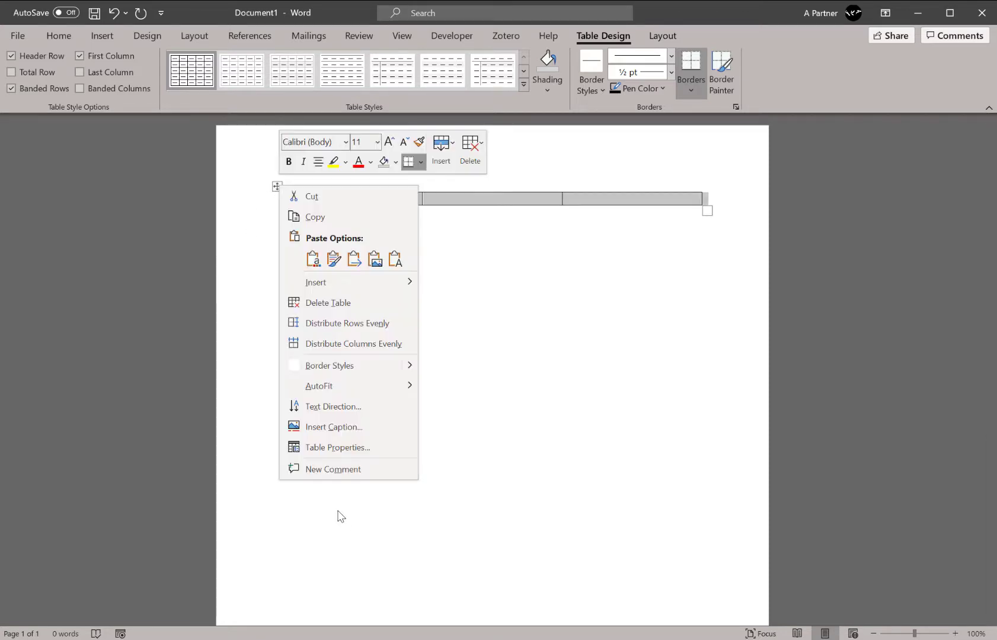
left_click(354, 449)
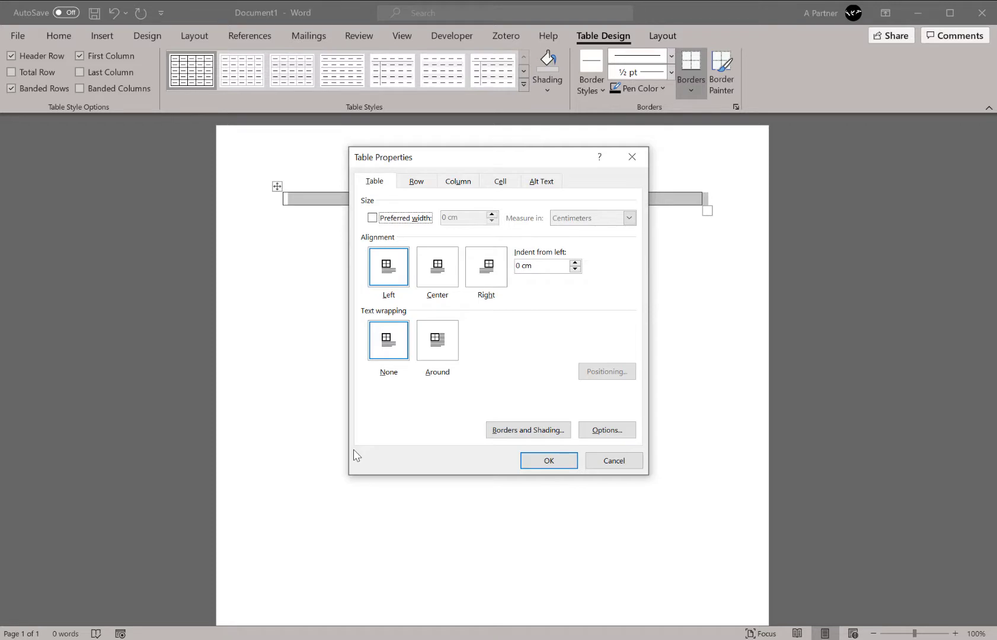
left_click(372, 218)
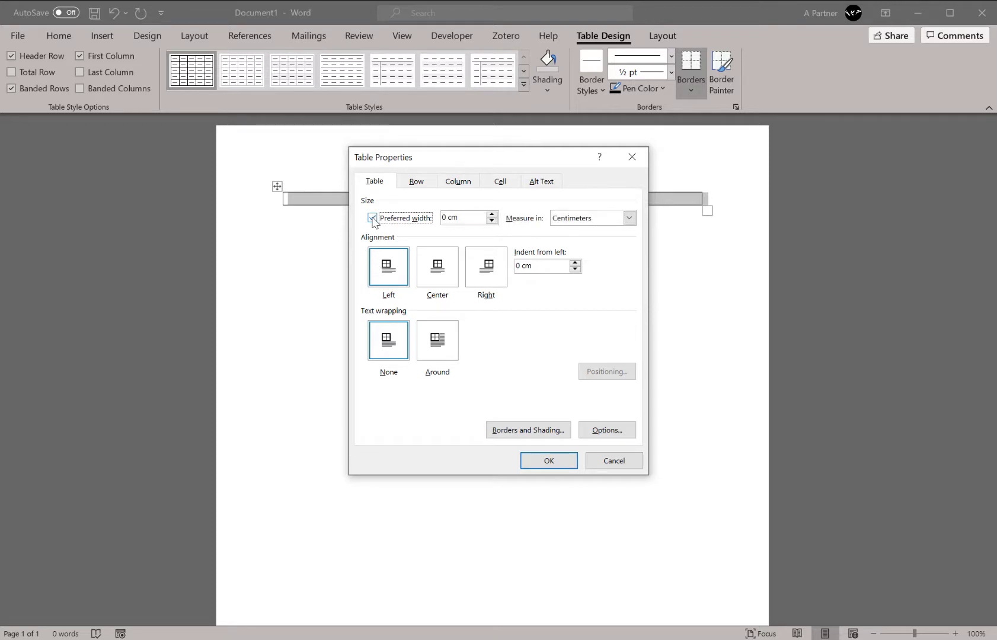
left_click(578, 221)
left_click(578, 231)
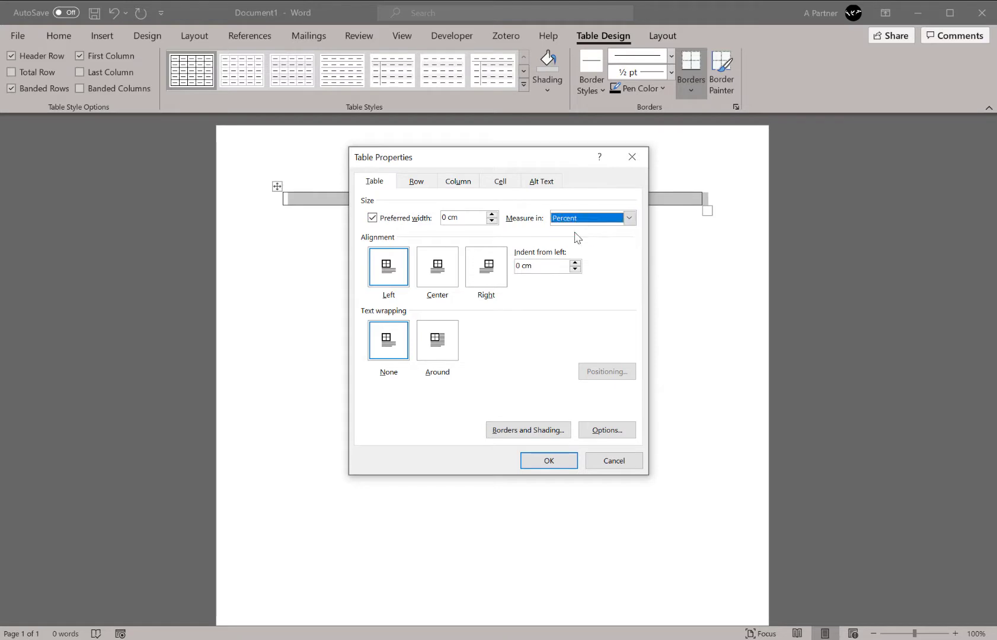
left_click(443, 218)
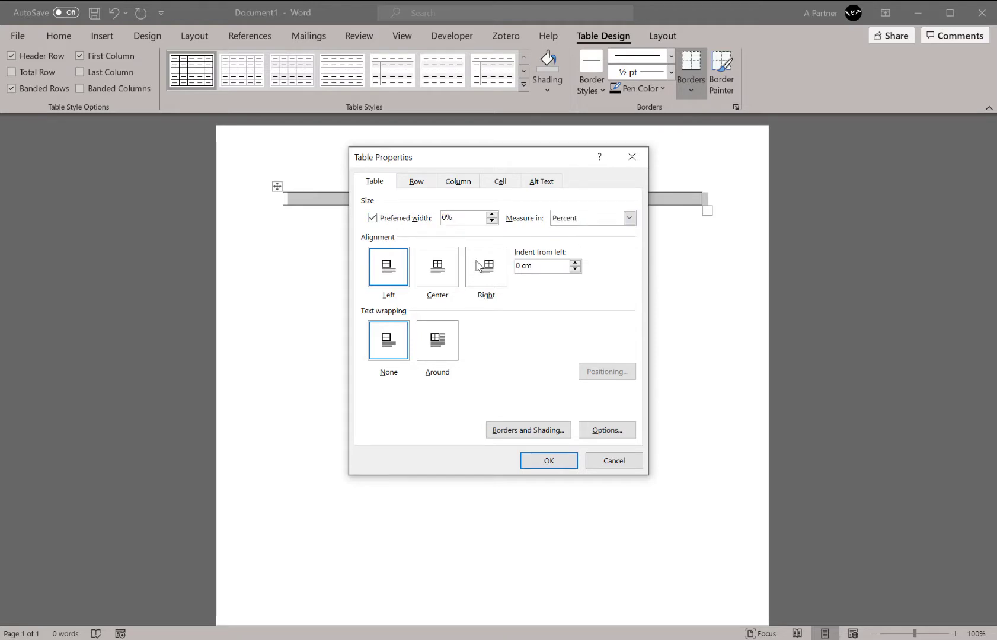
type("10")
- Measure the column widths in percent and set the first column's preferred width to 7%
left_click(458, 182)
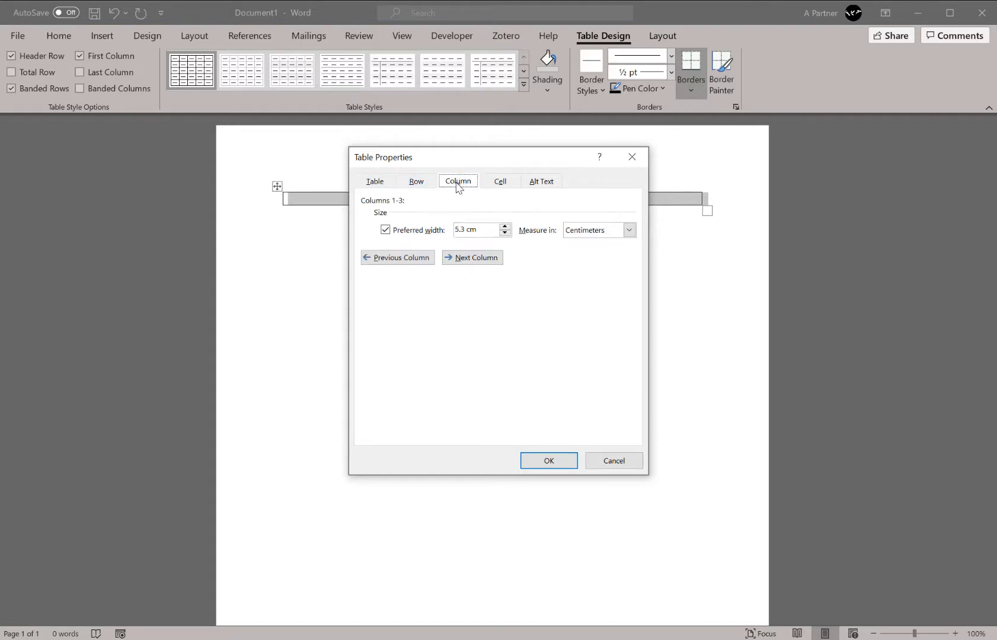
left_click(595, 236)
left_click(593, 239)
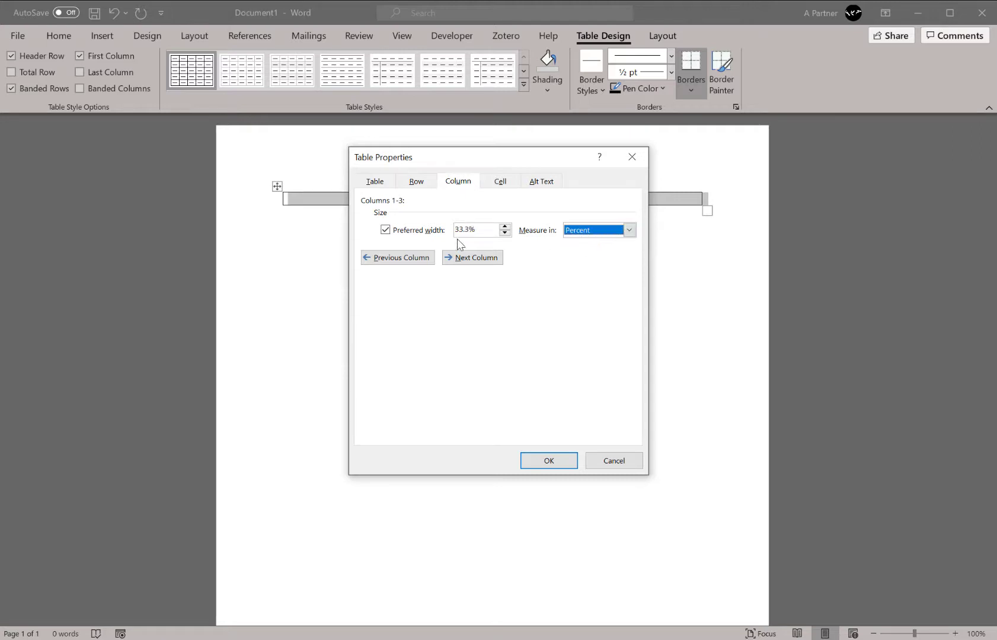
left_click(475, 260)
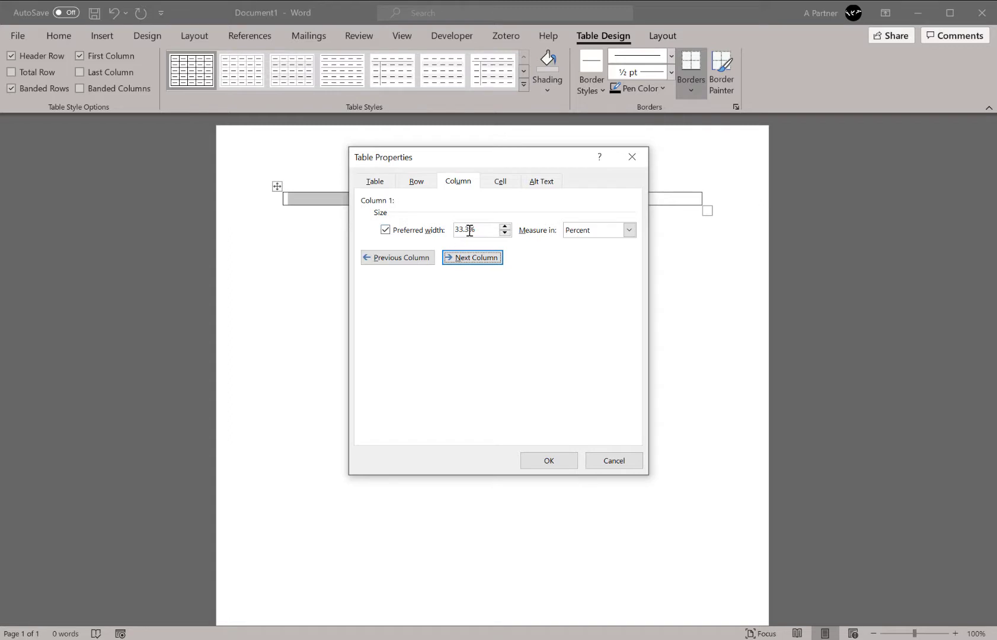
left_click_drag(470, 230, 446, 231)
type("7")
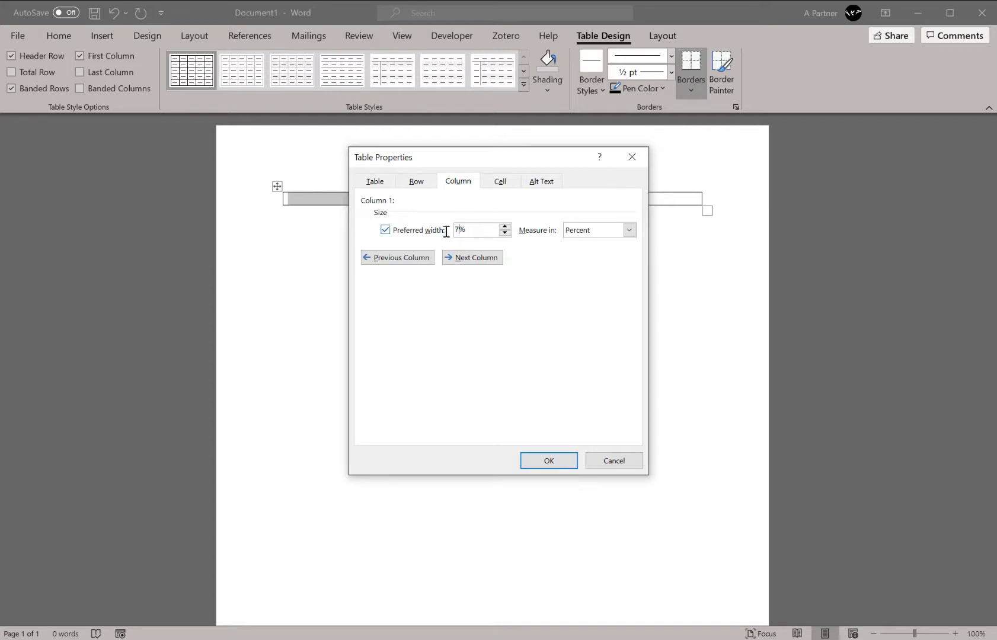
- Widen the second column to fill the space between the outer columns and set the third column's preferred width to 7%
left_click(478, 261)
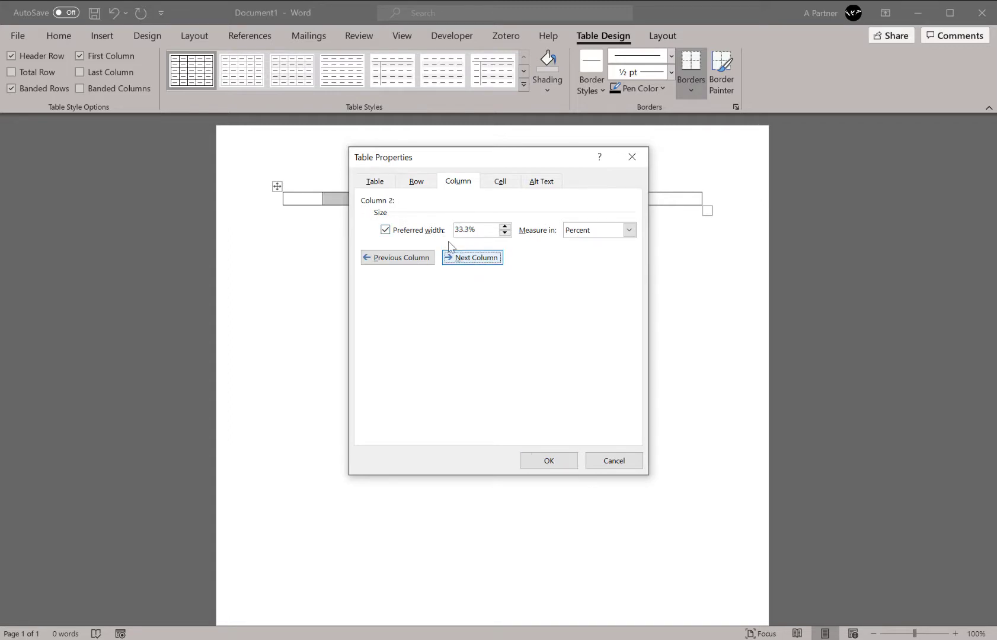
left_click_drag(472, 230, 453, 231)
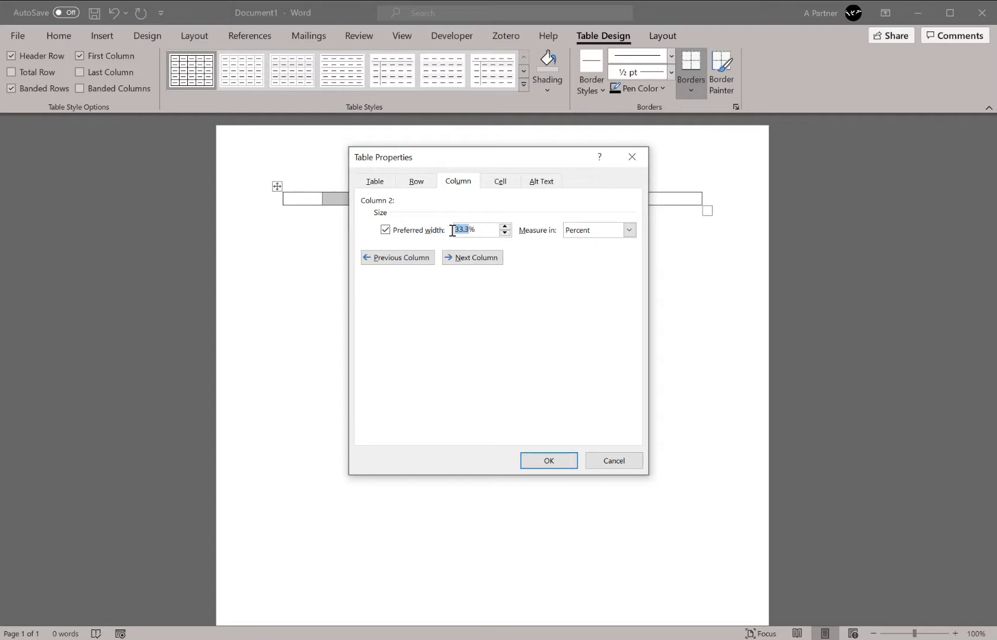
type("7")
left_click(473, 261)
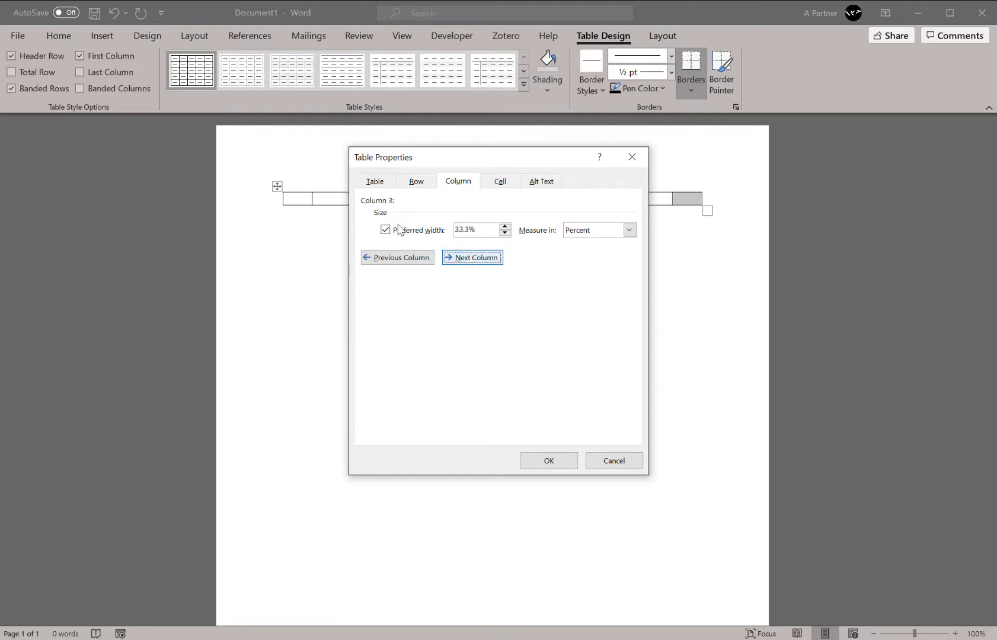
left_click_drag(470, 231, 453, 231)
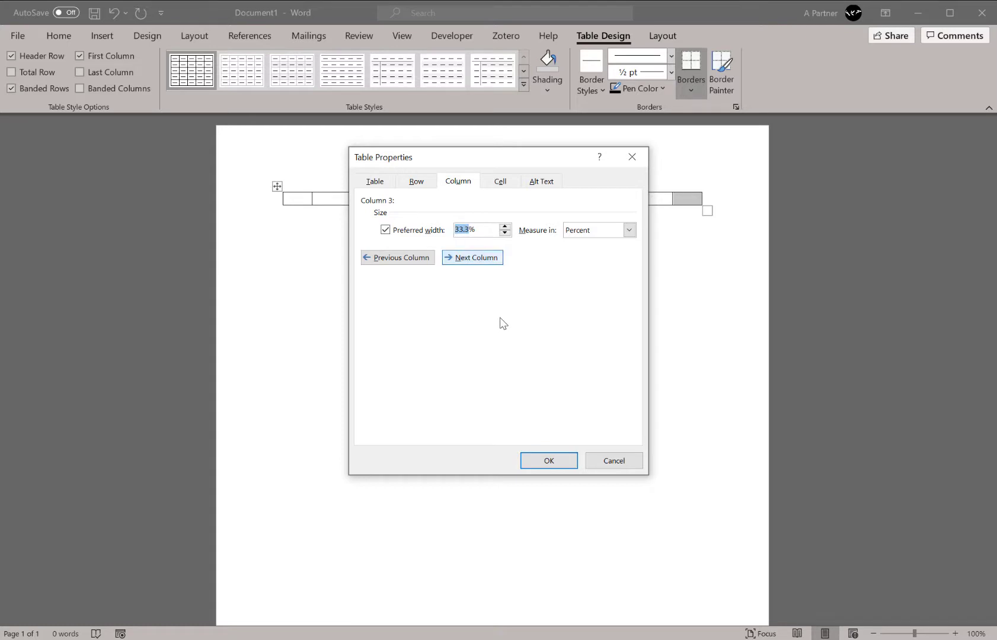
type("7")
left_click(562, 460)
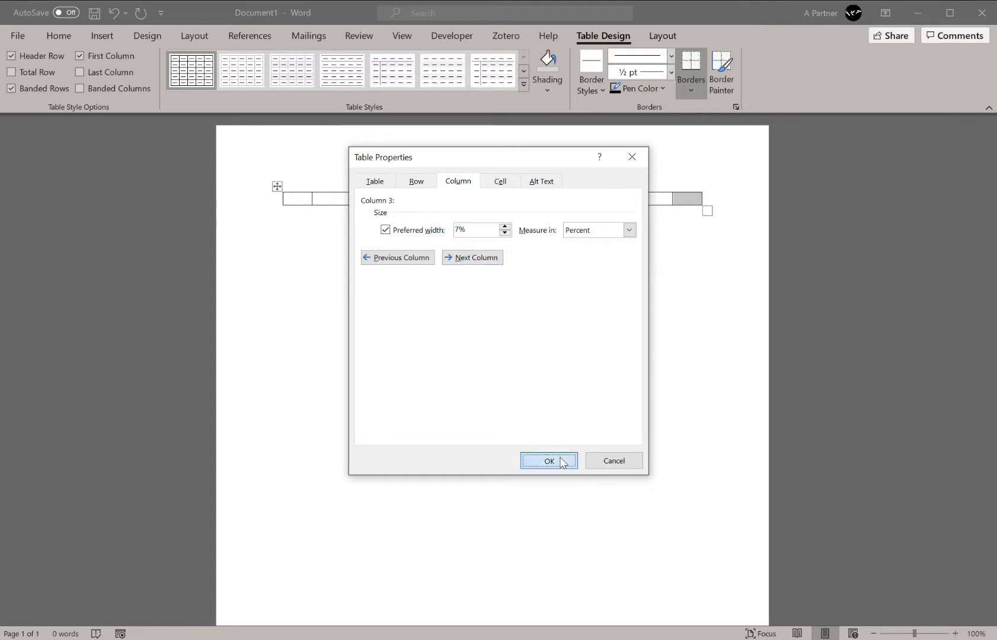
left_click(475, 234)
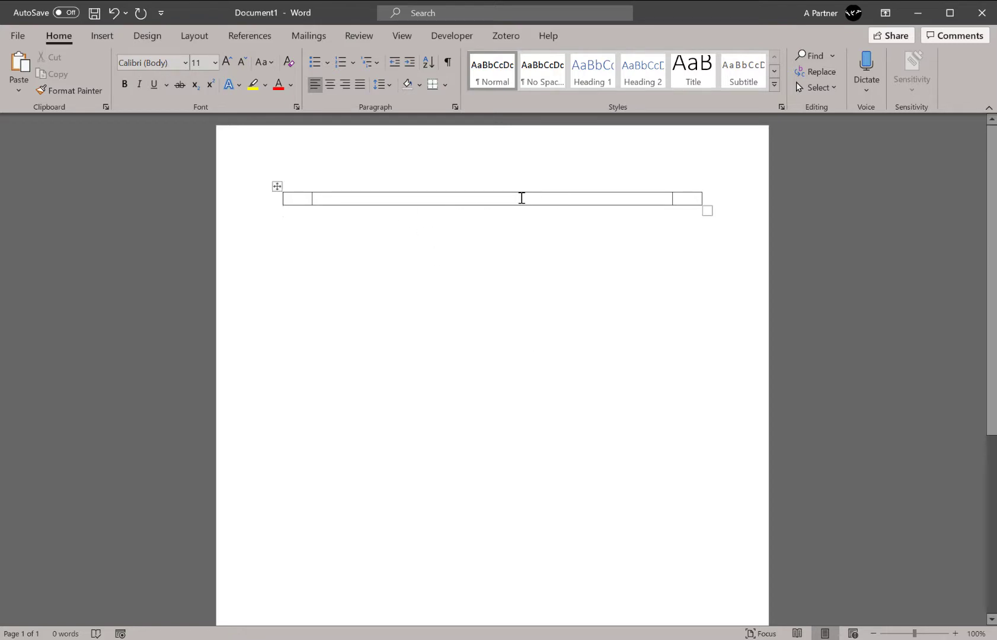
- Insert an equation reading "Equation" in the table's middle cell
left_click(522, 198)
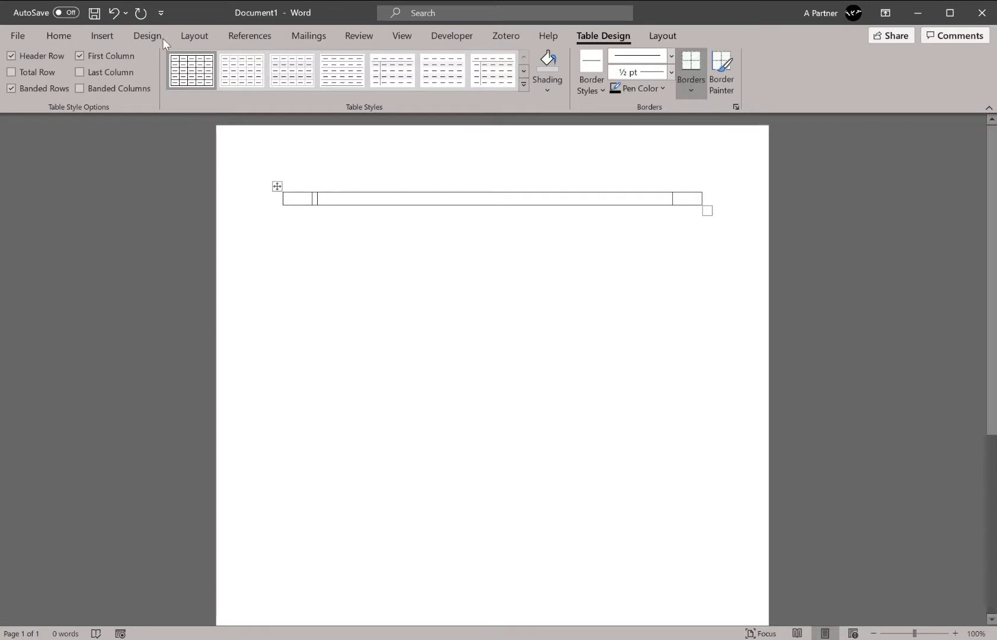
left_click(100, 34)
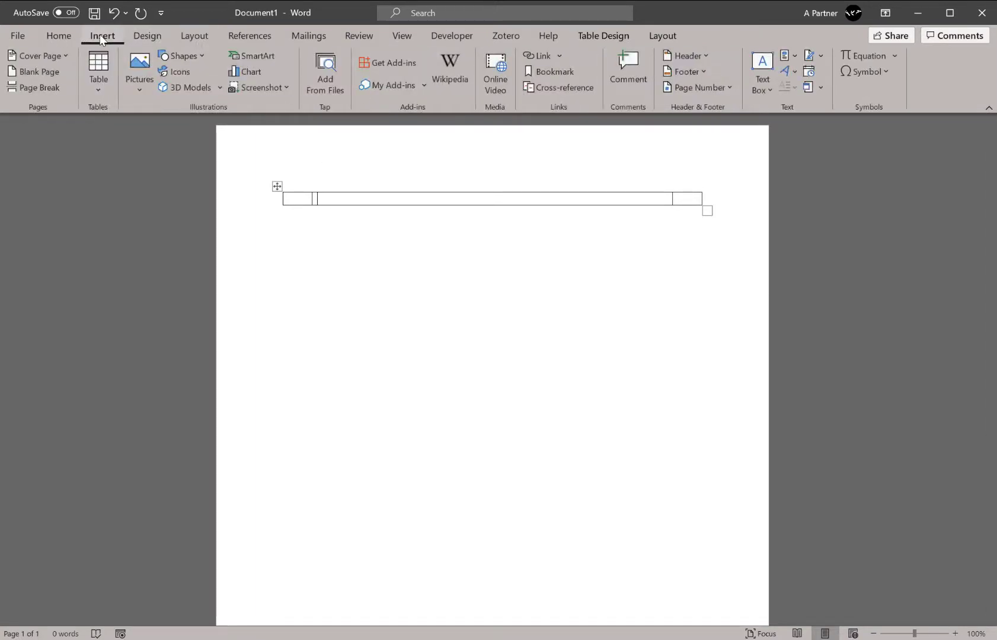
left_click(861, 56)
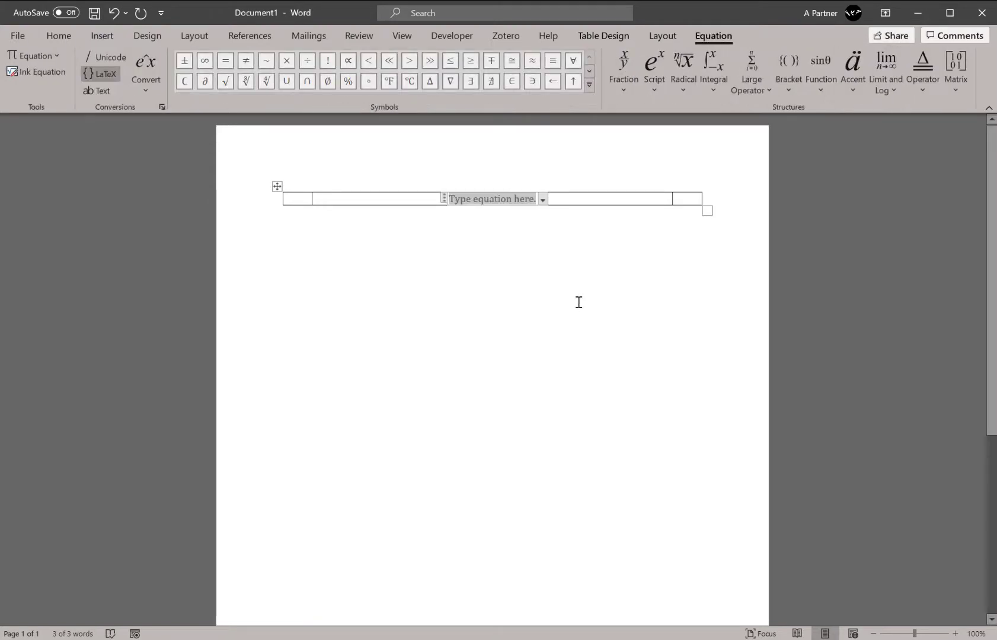
type("Equation")
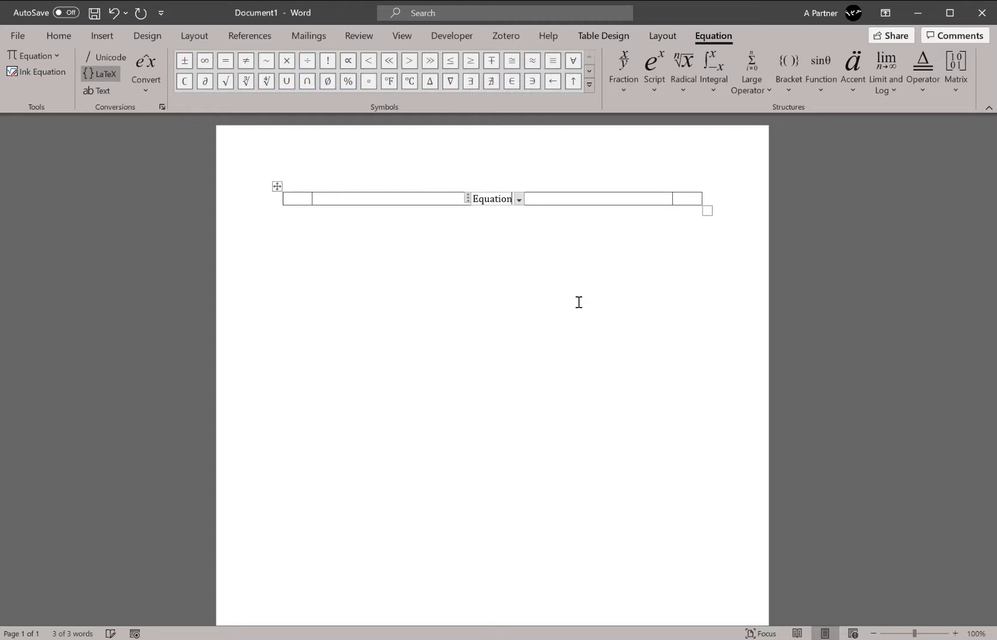
key("Right")
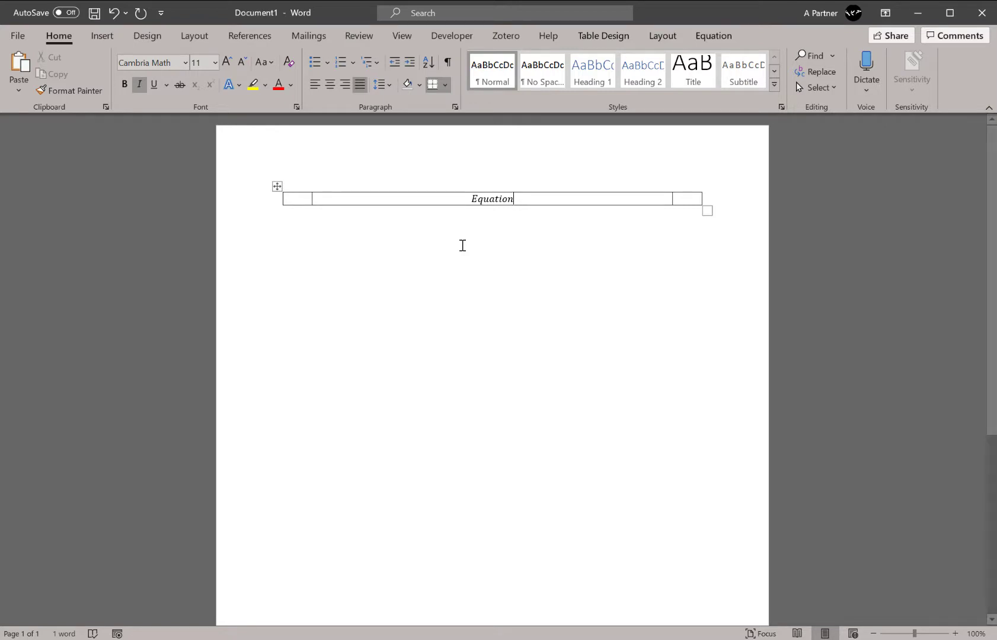
- Start a caption for the selected equation with the Equation label, excluding the label from the caption
left_click(476, 198)
double_click(476, 199)
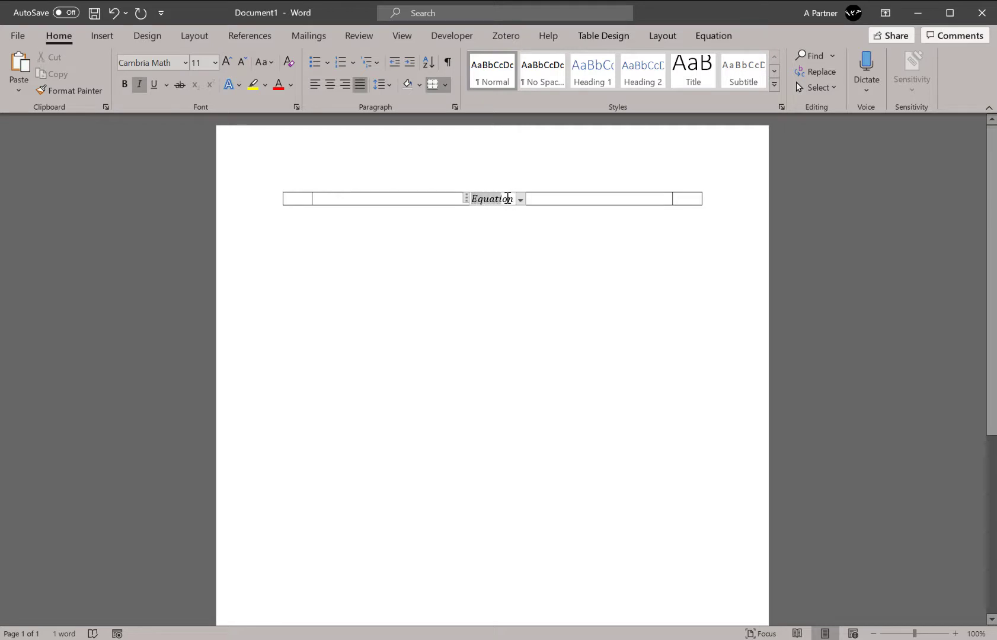
left_click(244, 36)
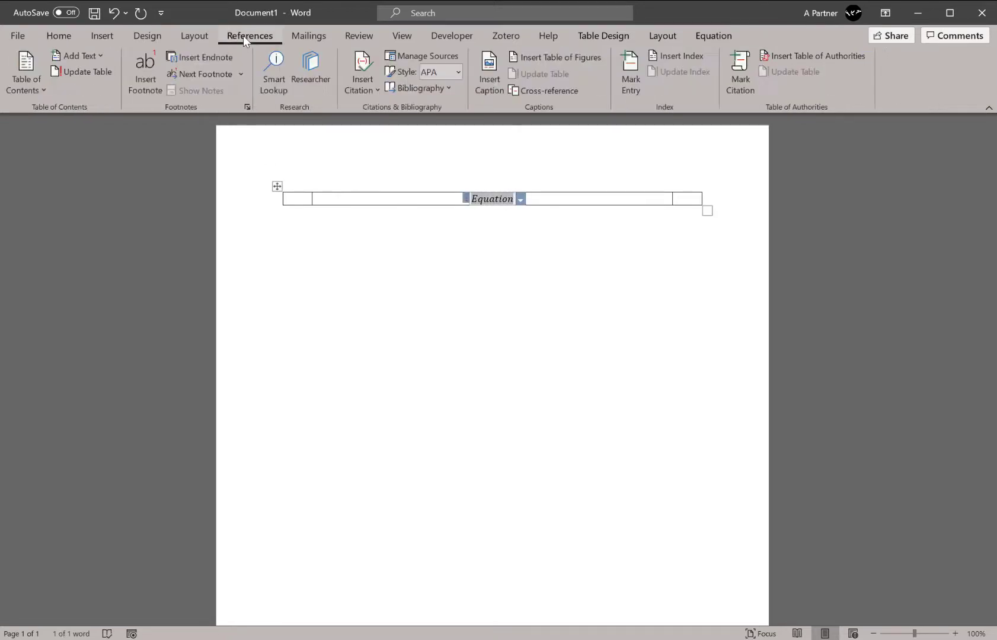
left_click(490, 83)
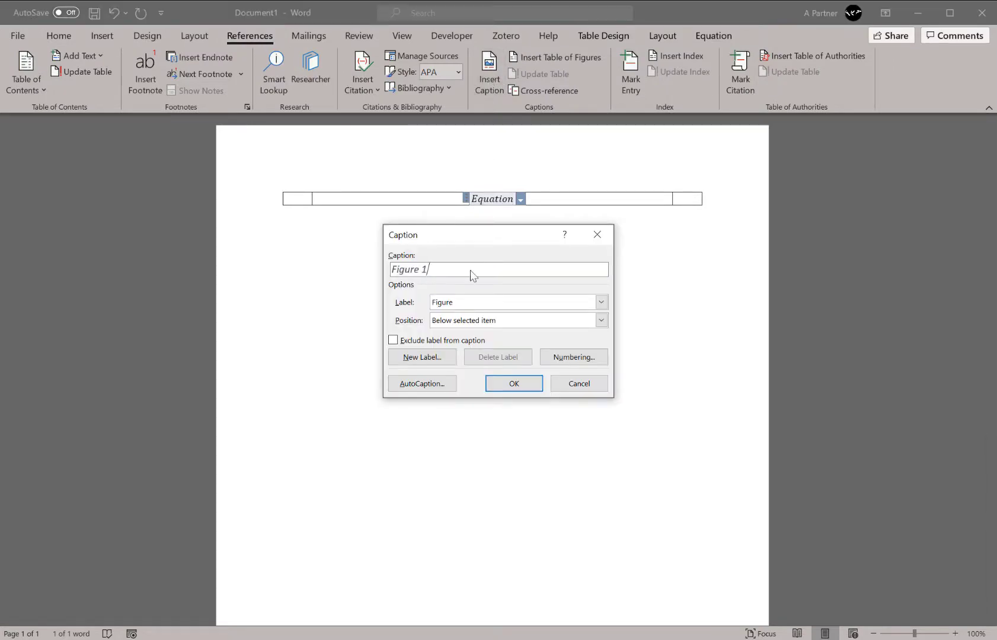
left_click(469, 304)
left_click(459, 318)
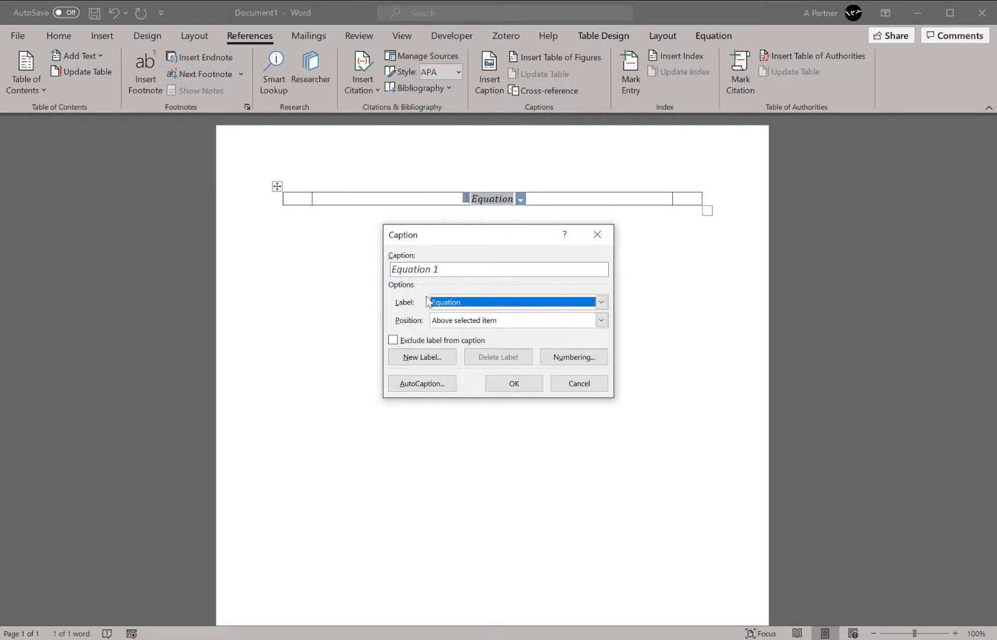
left_click(393, 340)
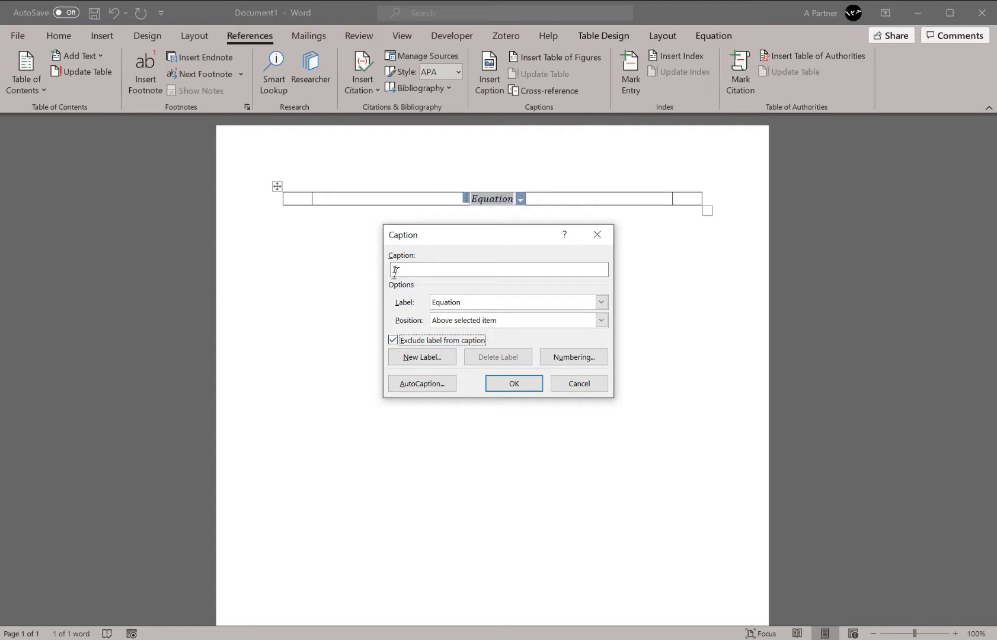
- Set the equation caption's numbering format to 1, 2, 3, …
left_click(574, 357)
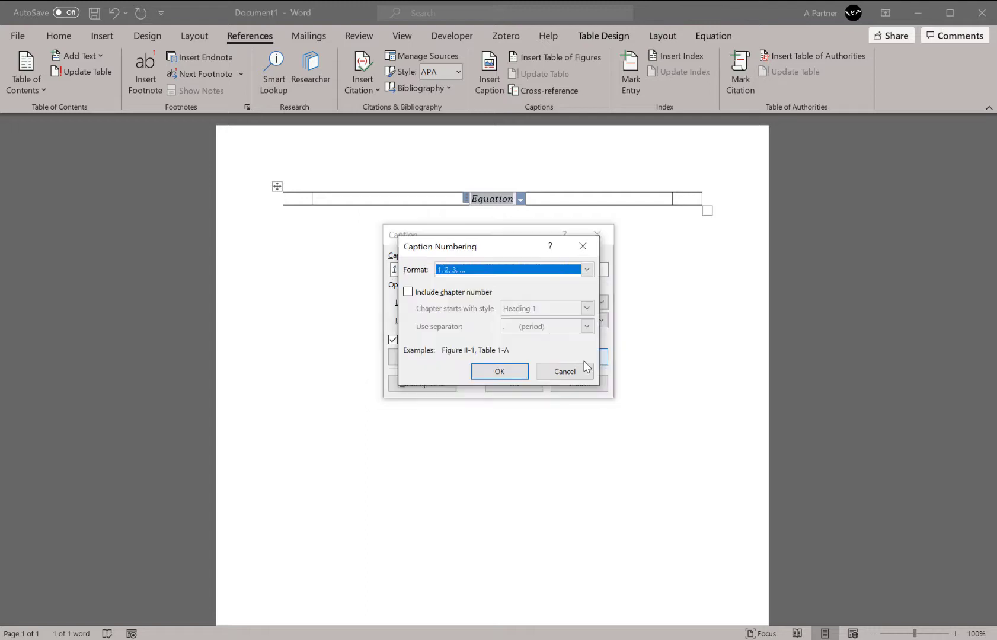
left_click(472, 270)
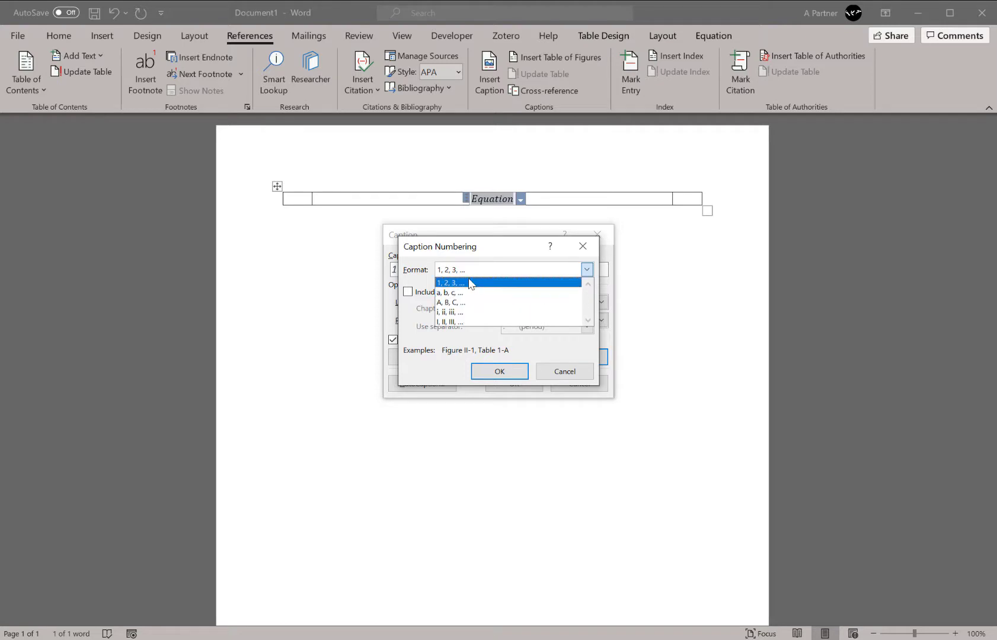
left_click(472, 274)
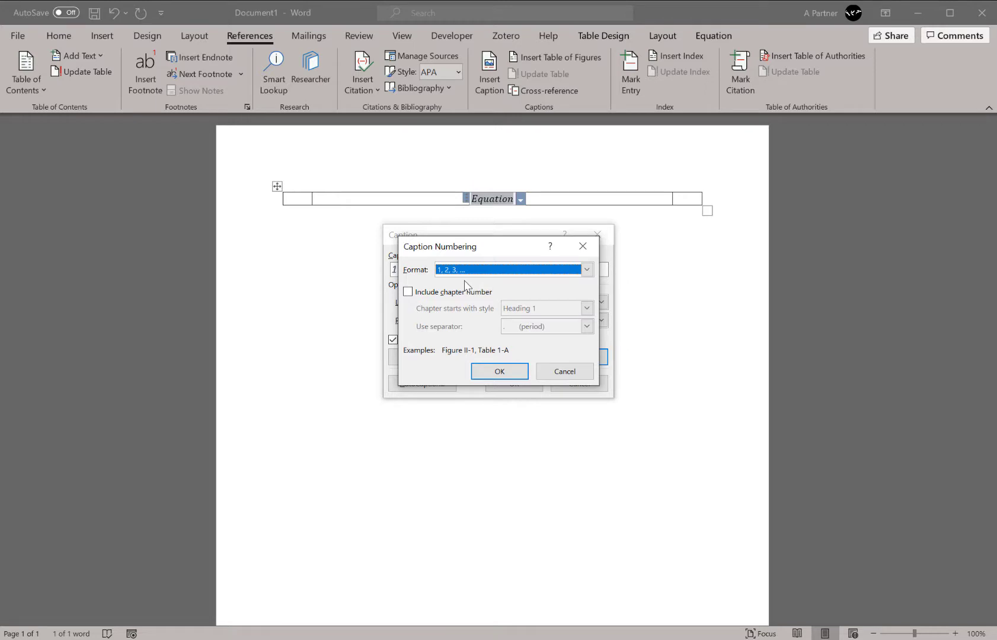
left_click(408, 292)
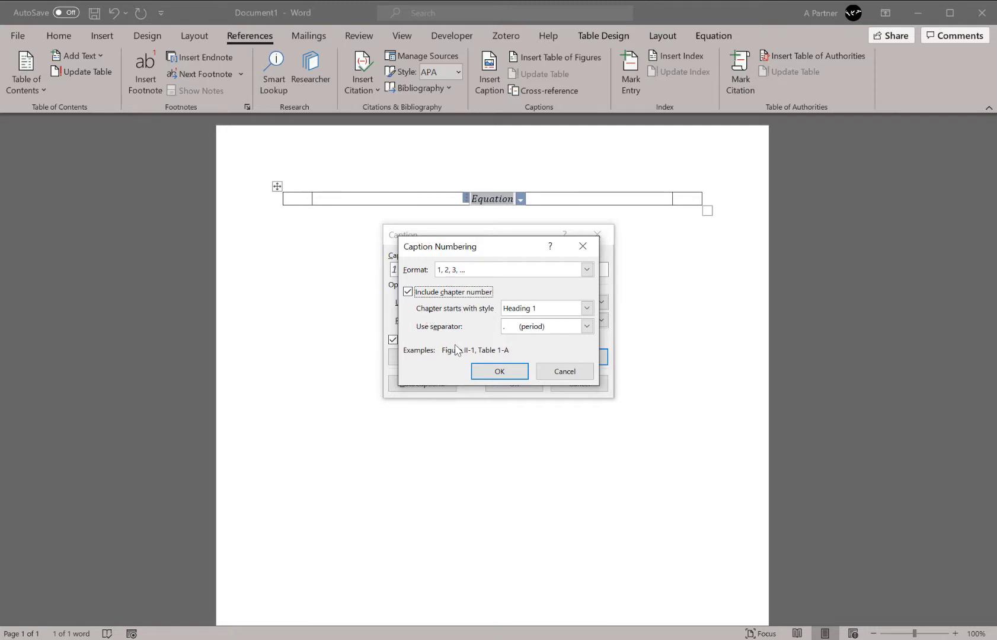
left_click(536, 328)
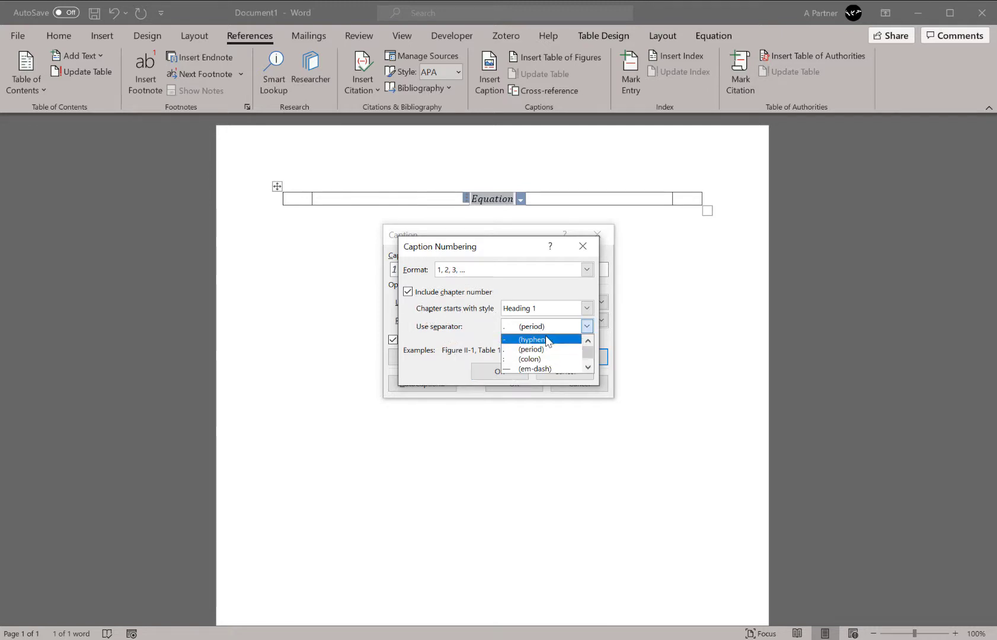
left_click(537, 349)
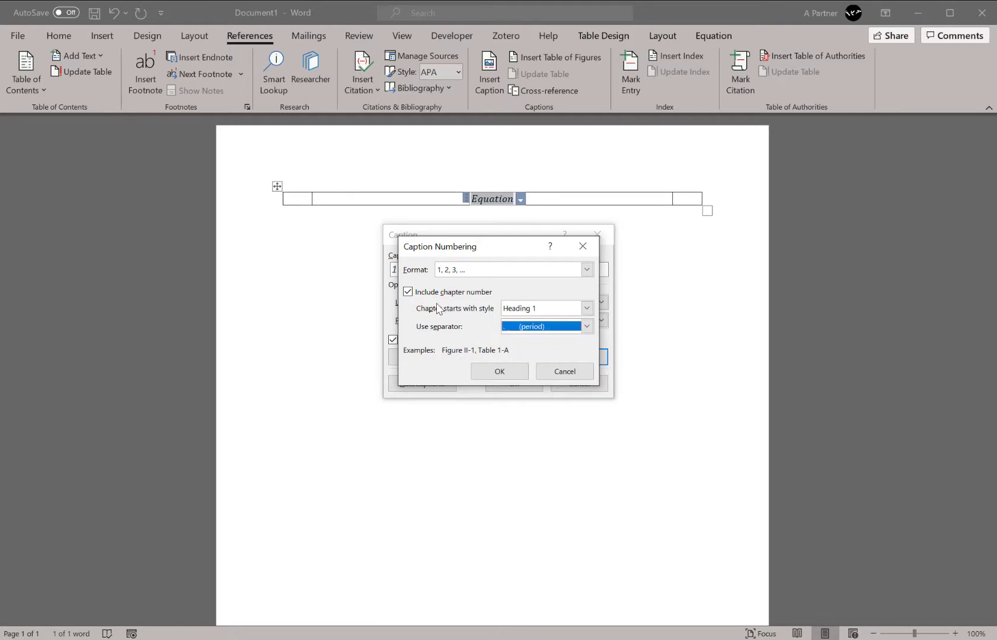
left_click(409, 294)
- Accept the caption numbering without a chapter number and insert the caption above the equation
left_click(503, 369)
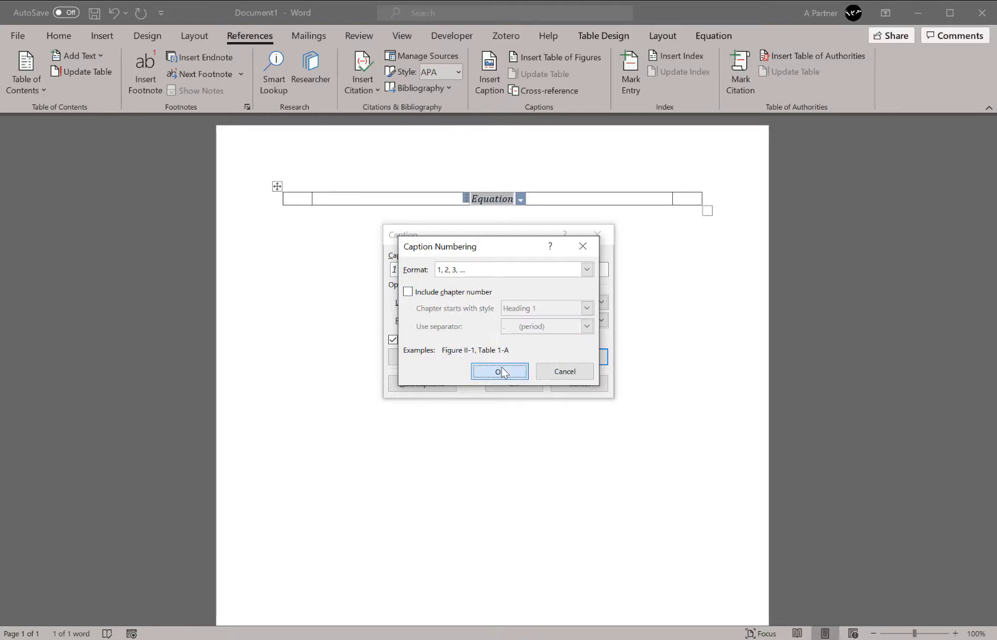
left_click(520, 383)
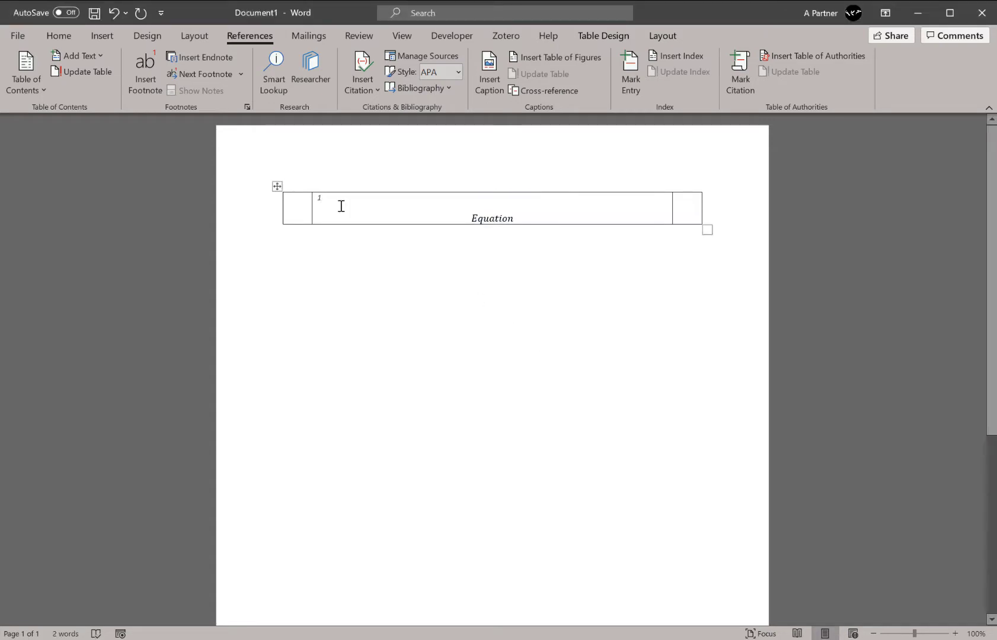
- Move the caption number from the middle cell to the table's third cell, keeping source formatting, and remove the extra empty line there
double_click(320, 198)
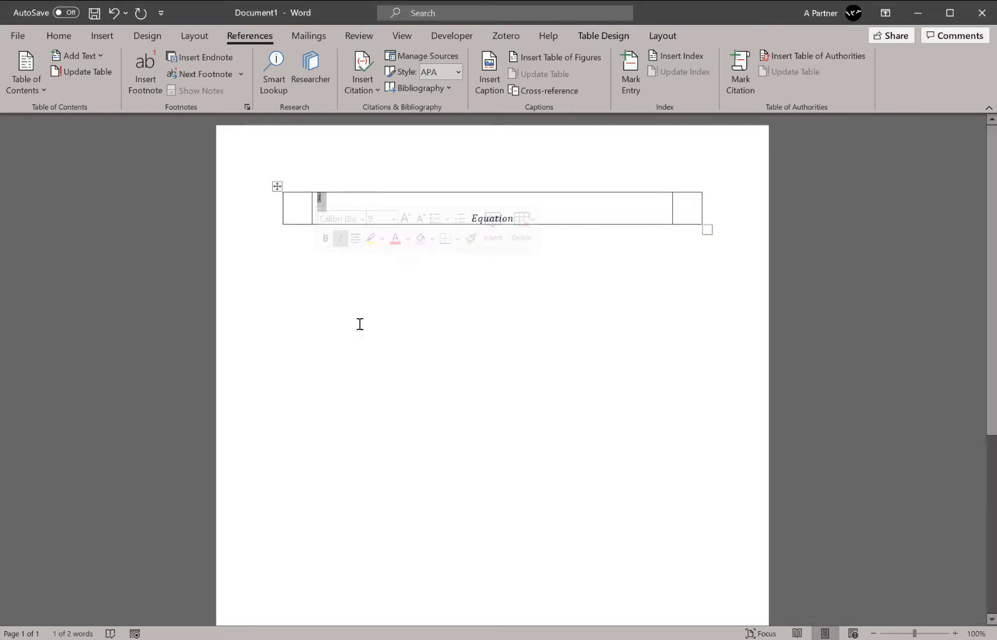
left_click(381, 325)
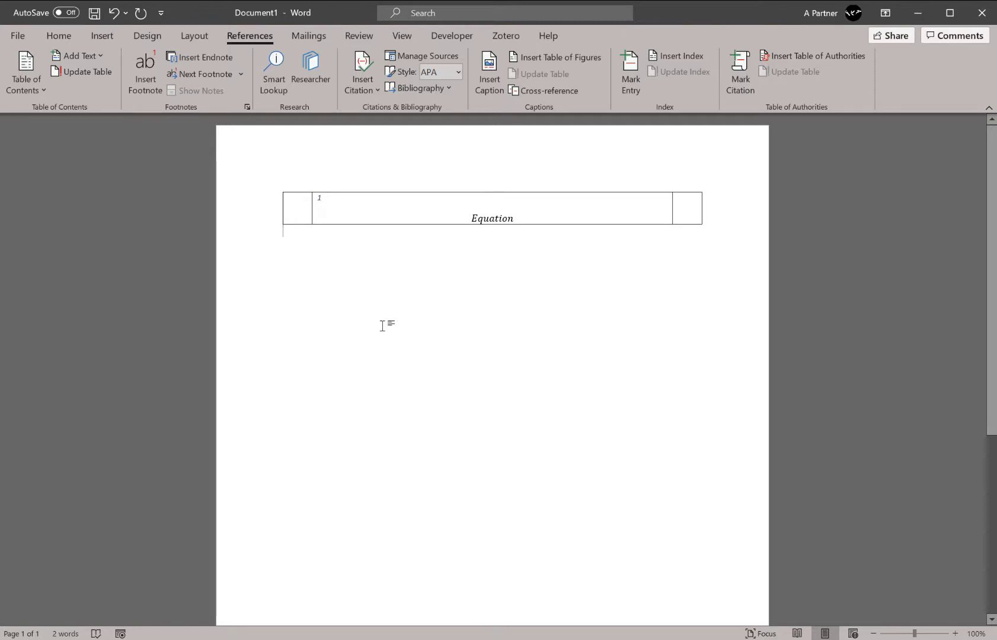
left_click_drag(321, 198, 299, 199)
left_click(320, 198)
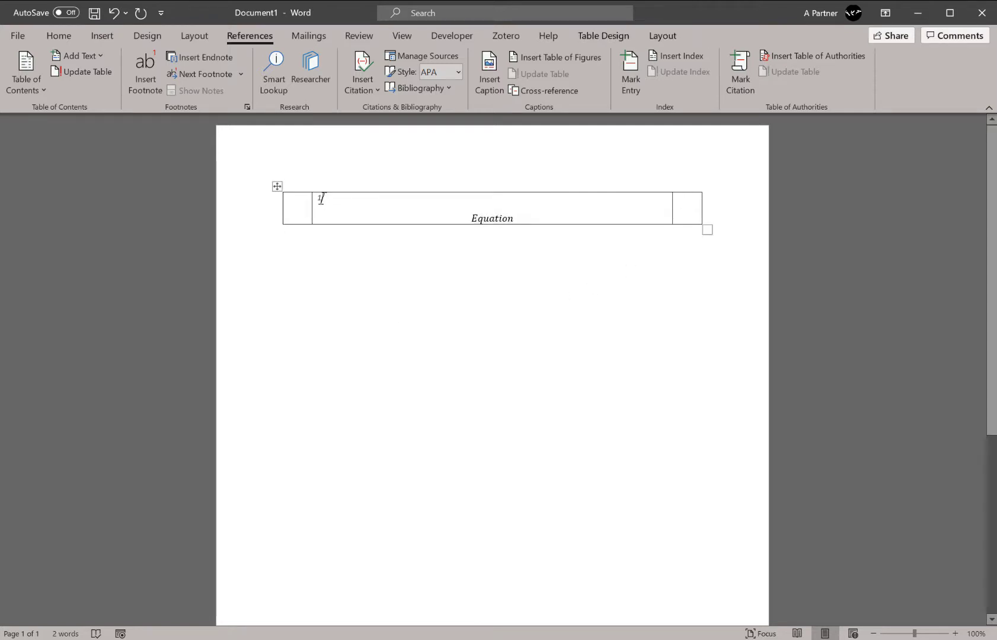
right_click(318, 198)
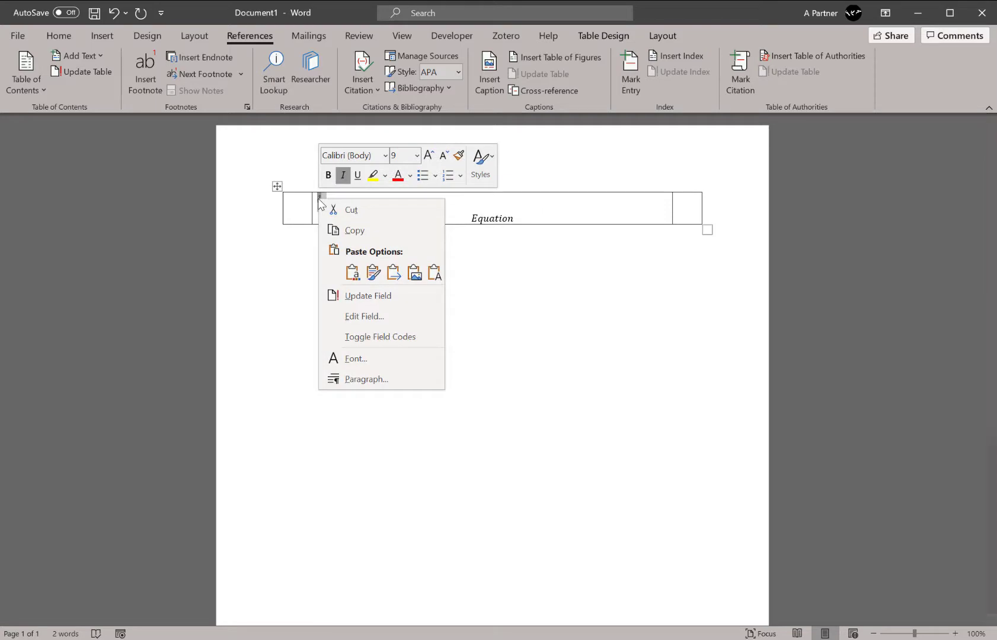
left_click(356, 210)
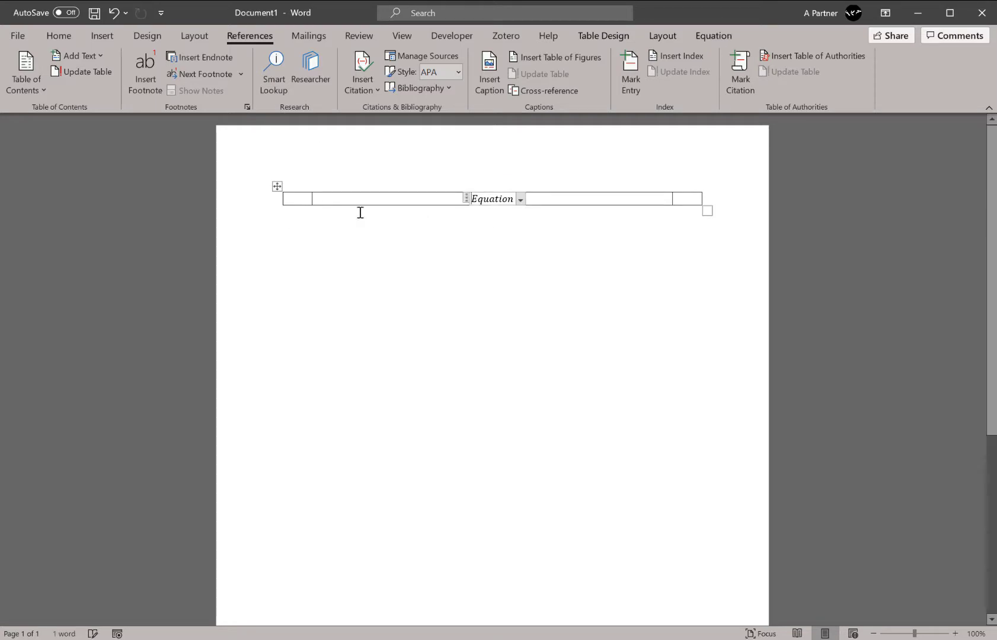
right_click(688, 200)
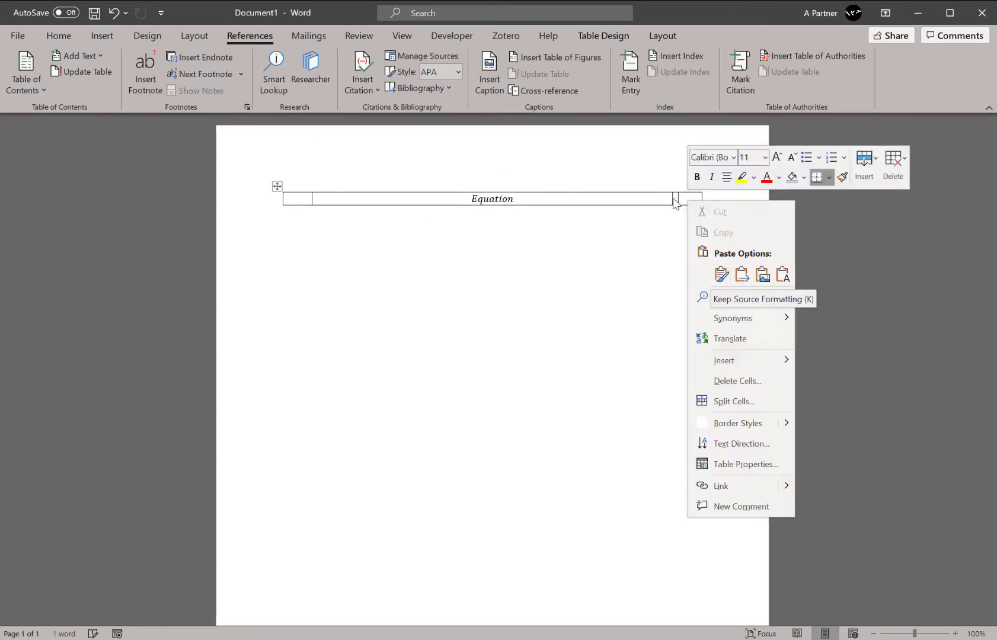
left_click(728, 277)
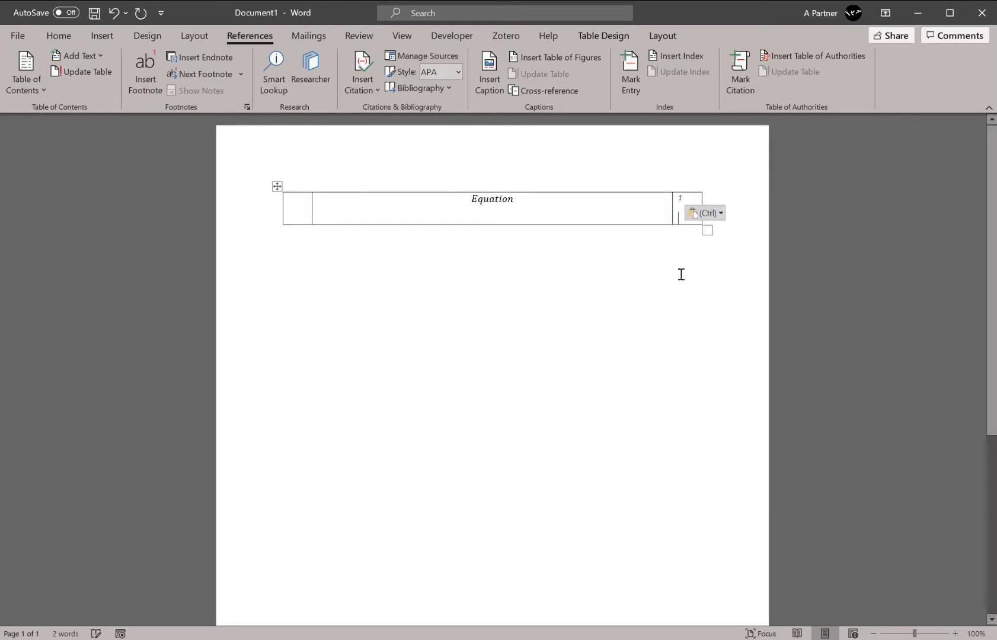
key("BackSpace")
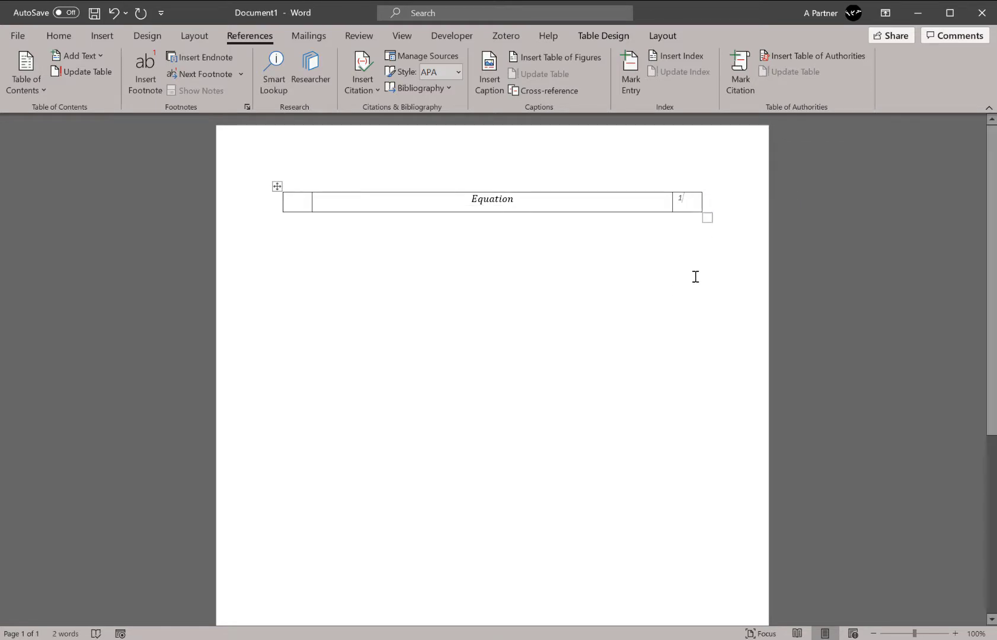
- Enclose the caption number in the third cell in parentheses
type(")")
key("Home")
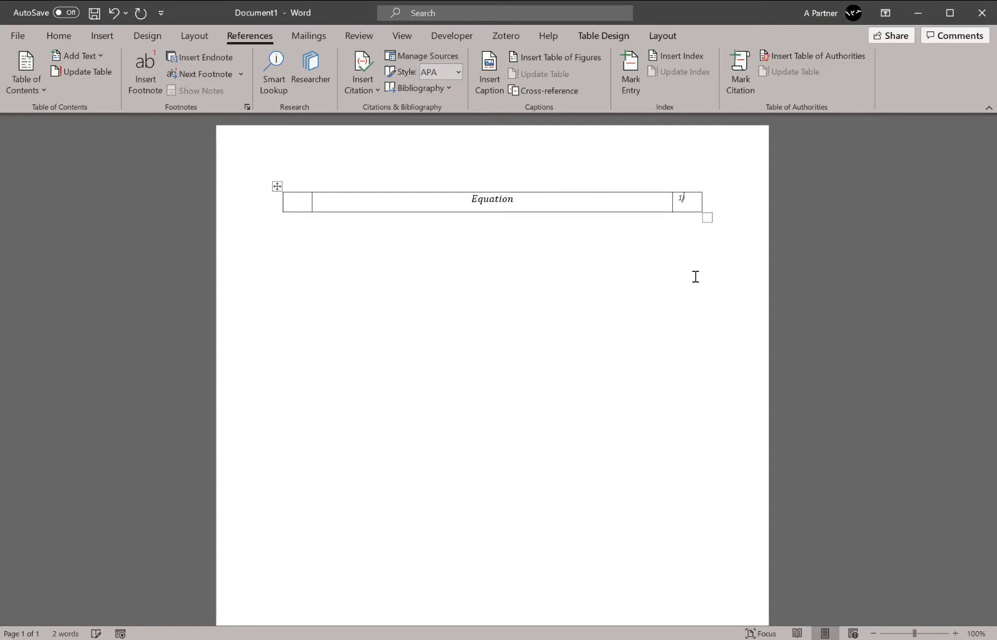
type("(")
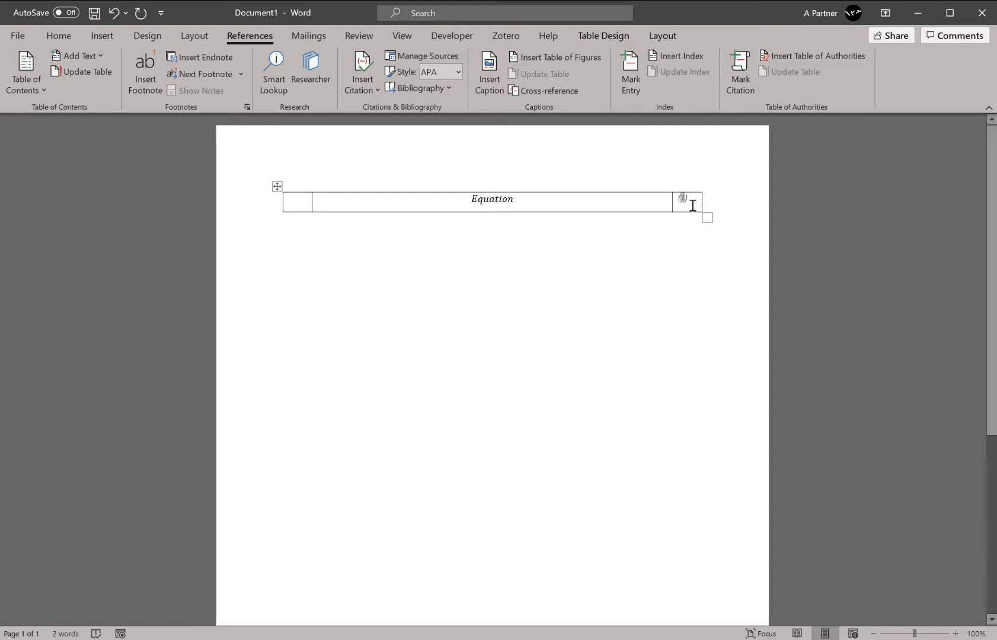
- Format the parenthesised caption number with font size 11 and the Automatic font colour
left_click_drag(690, 201, 677, 196)
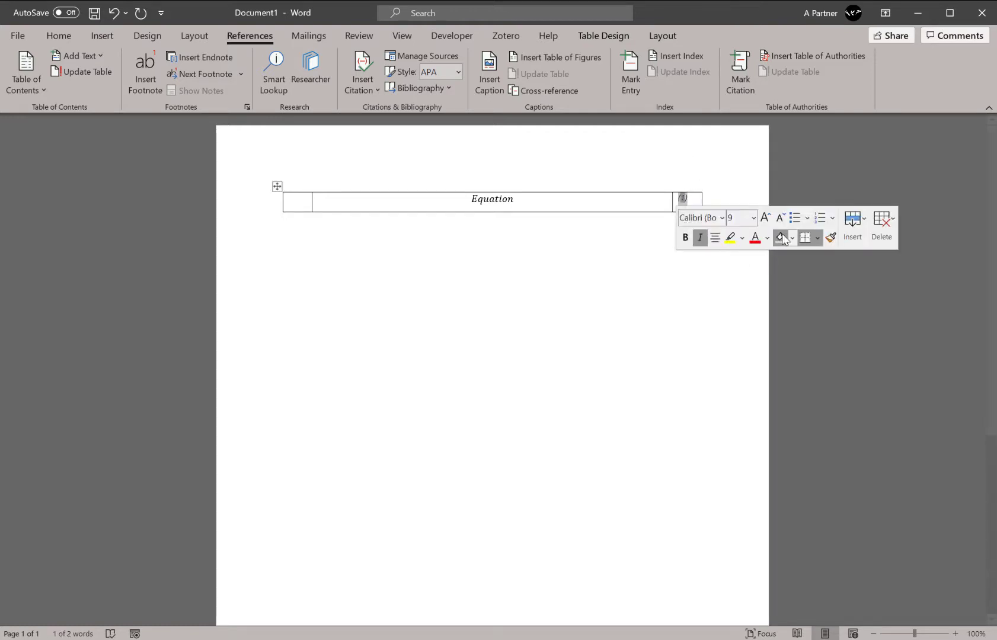
left_click(765, 218)
left_click(765, 218)
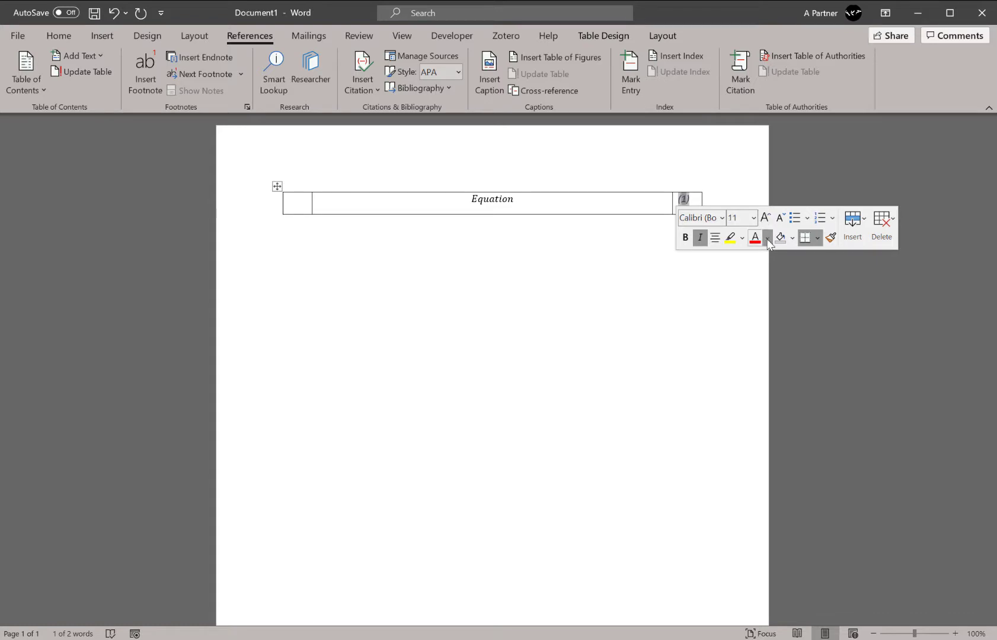
left_click(767, 238)
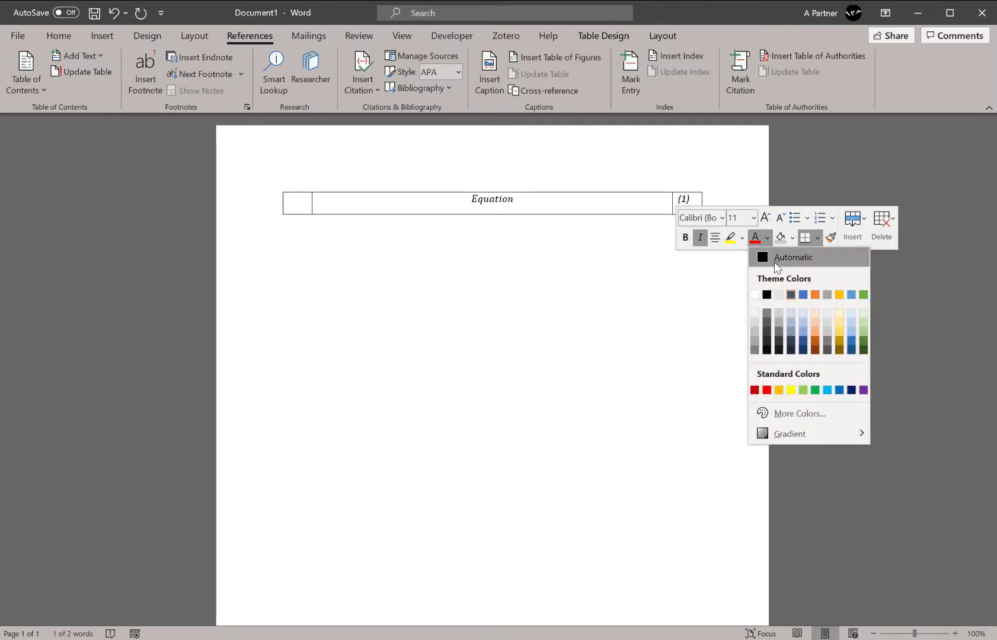
left_click(774, 262)
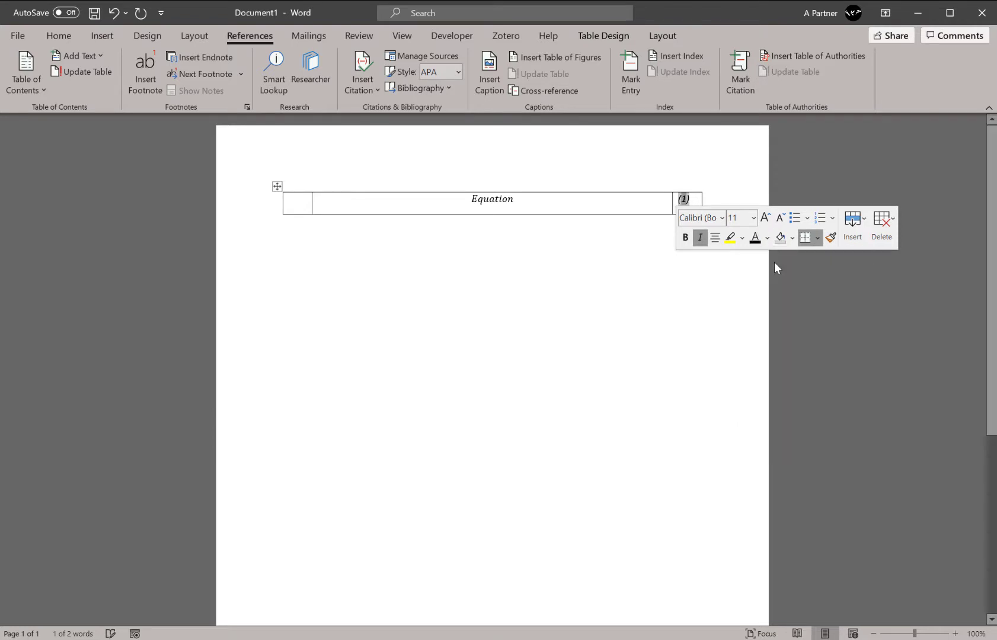
left_click(645, 295)
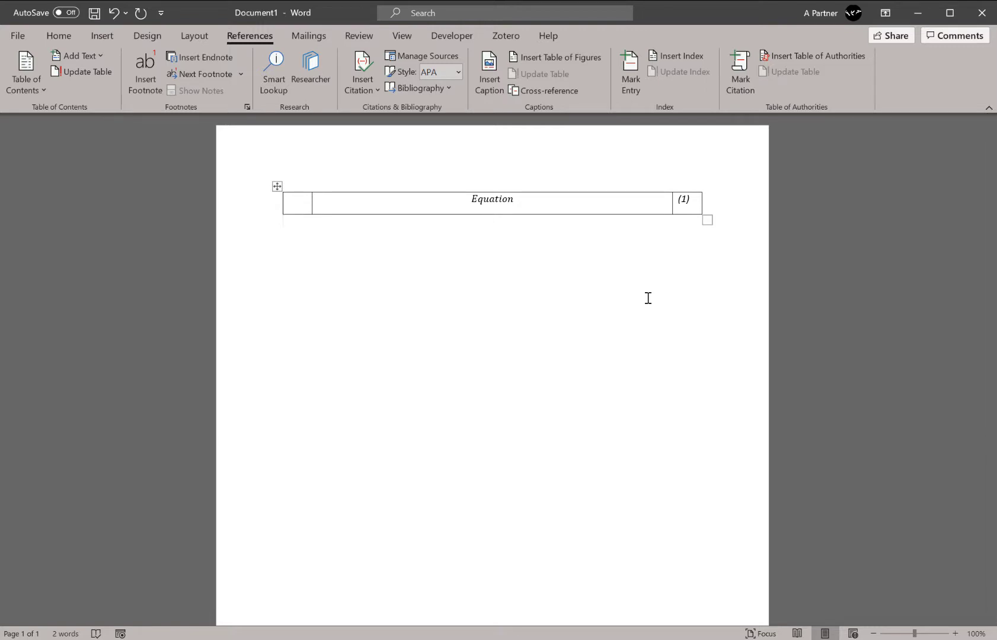
- Centre the equation horizontally and vertically in its cell and apply Align Center Right to the caption number's cell
left_click_drag(541, 204, 469, 201)
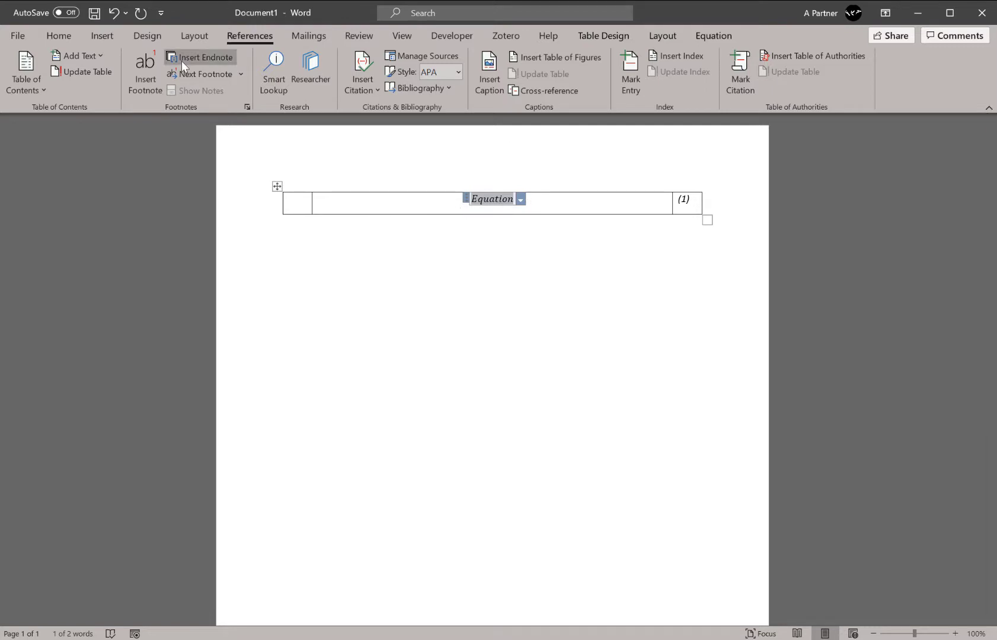
left_click(665, 37)
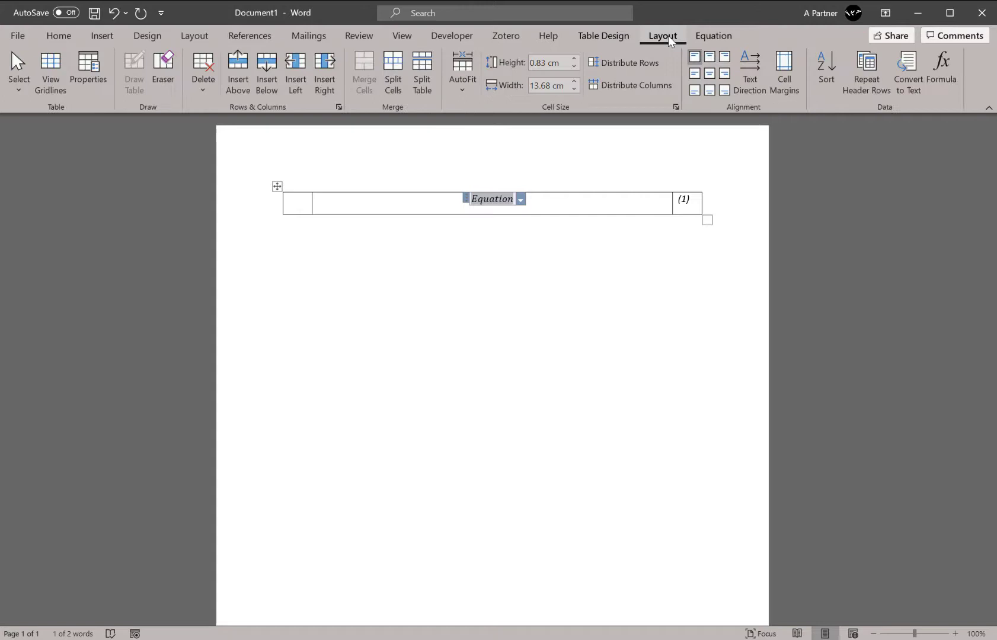
left_click(709, 77)
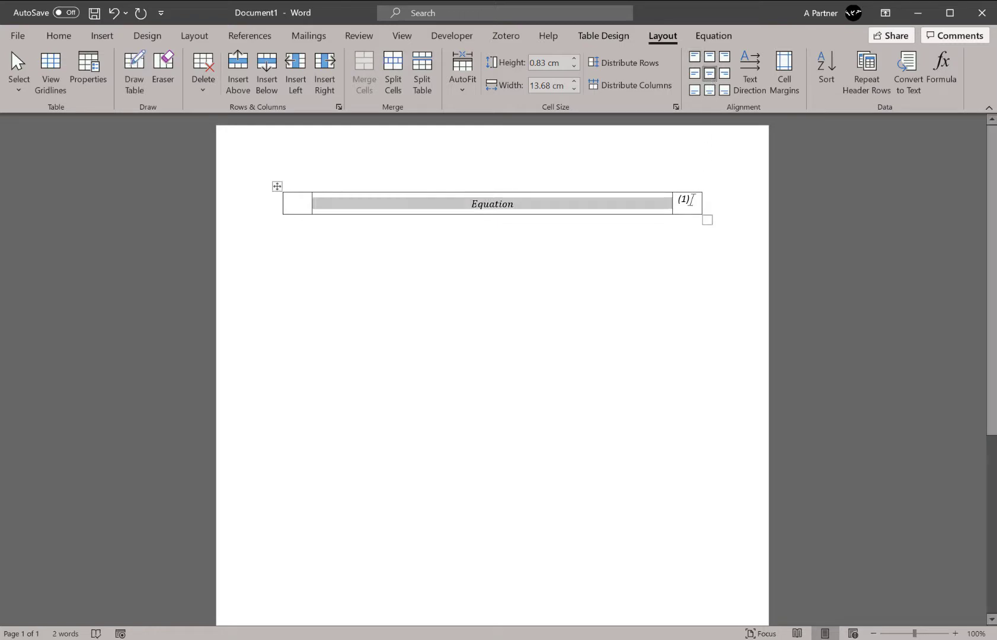
double_click(682, 200)
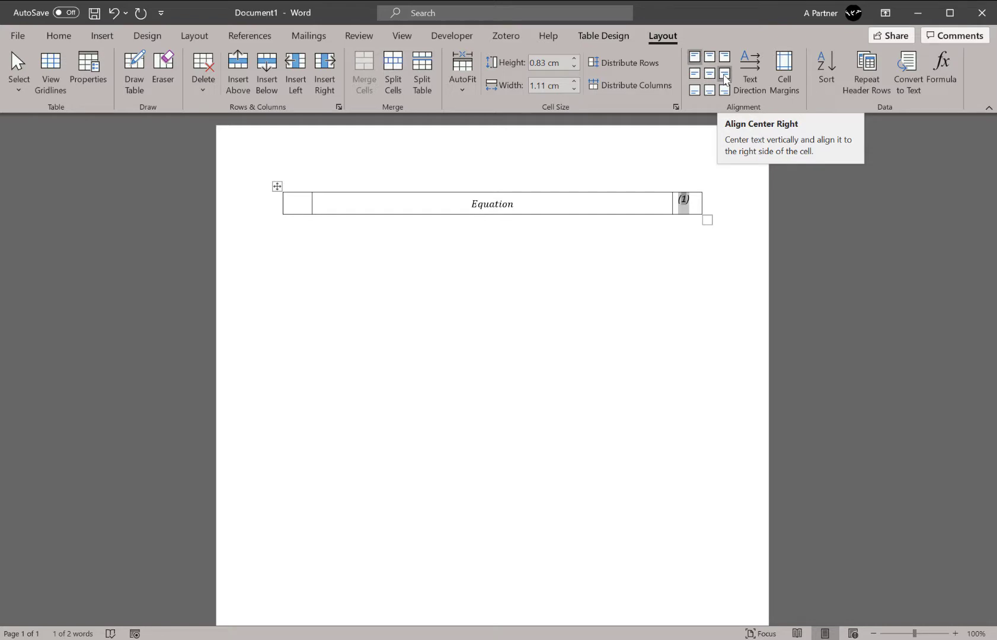
left_click(725, 74)
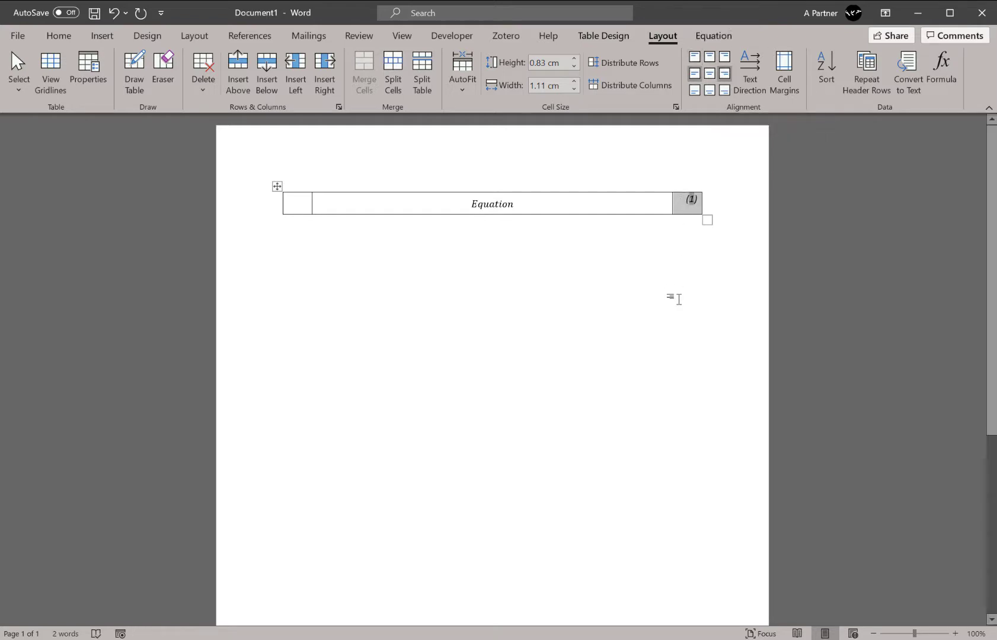
left_click(667, 250)
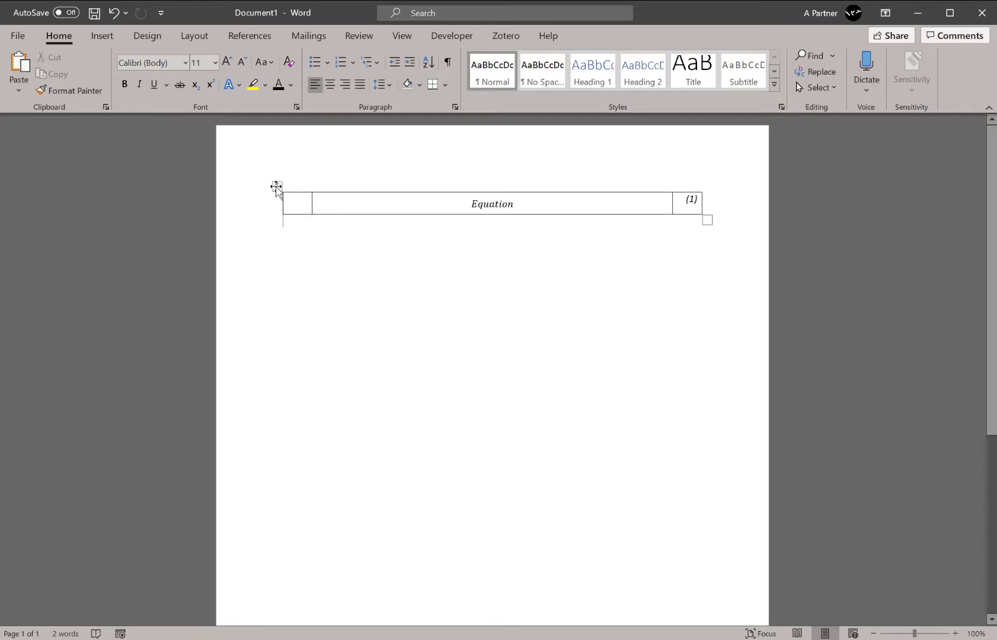
- Remove all borders from the entire equation table
left_click(276, 187)
left_click(600, 36)
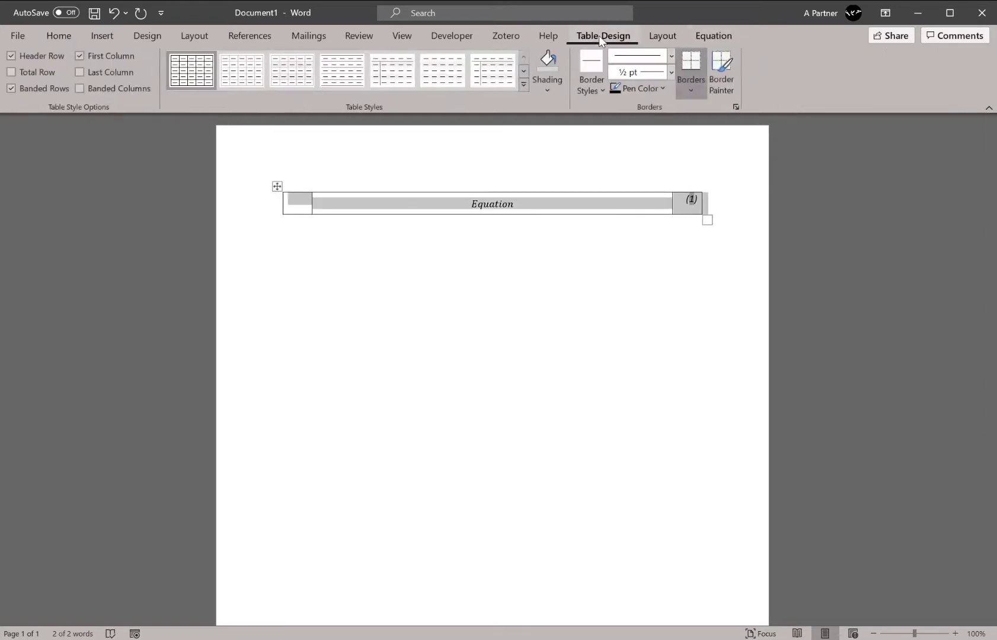
left_click(692, 90)
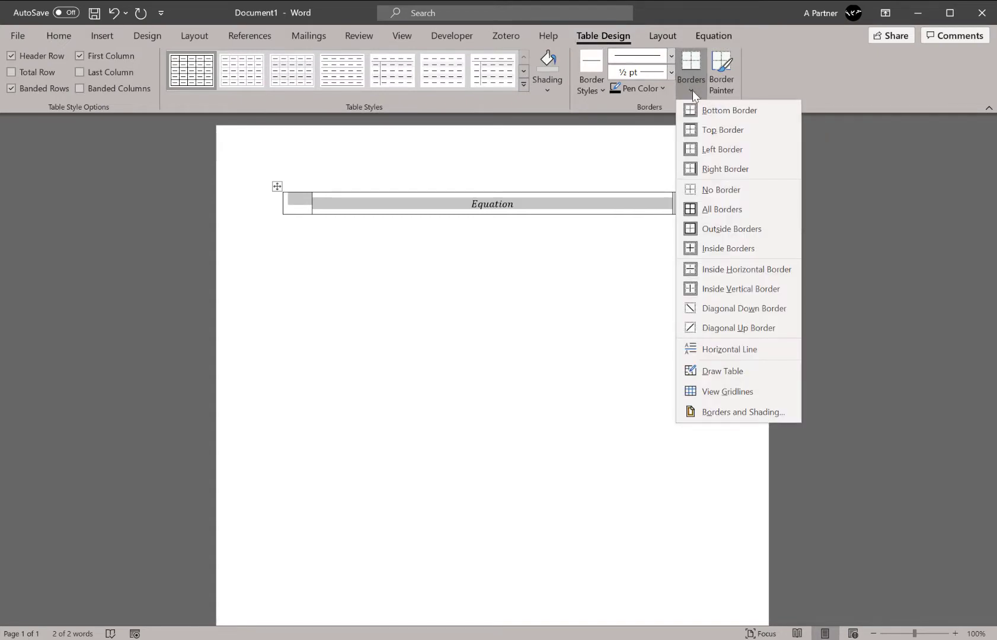
left_click(707, 193)
left_click(539, 256)
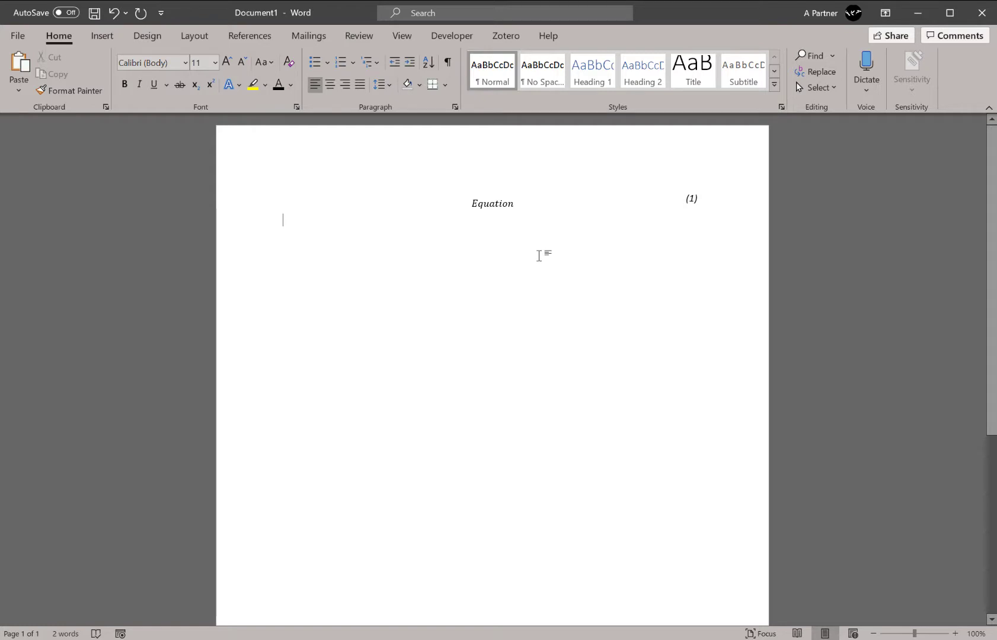
- Save the entire equation table to the Equation Gallery as a building block named "My Equation"
mouse_move(275, 189)
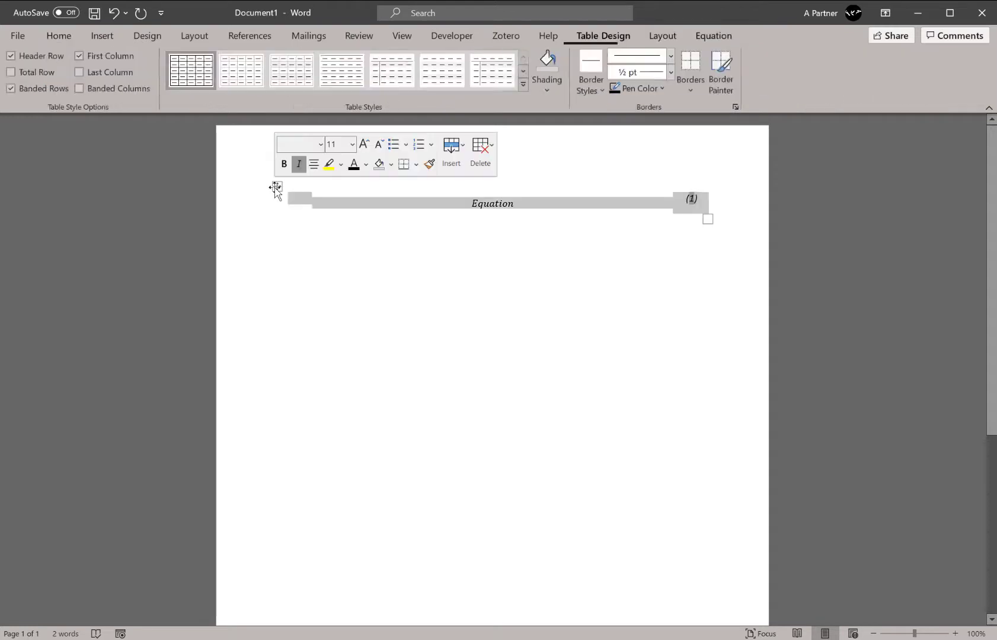
left_click(276, 188)
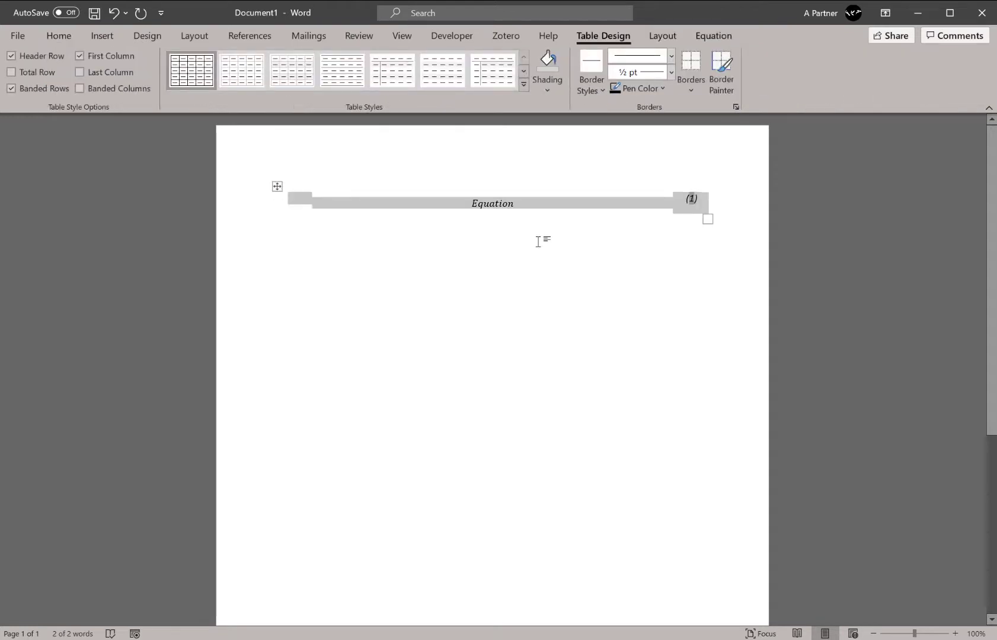
left_click(103, 41)
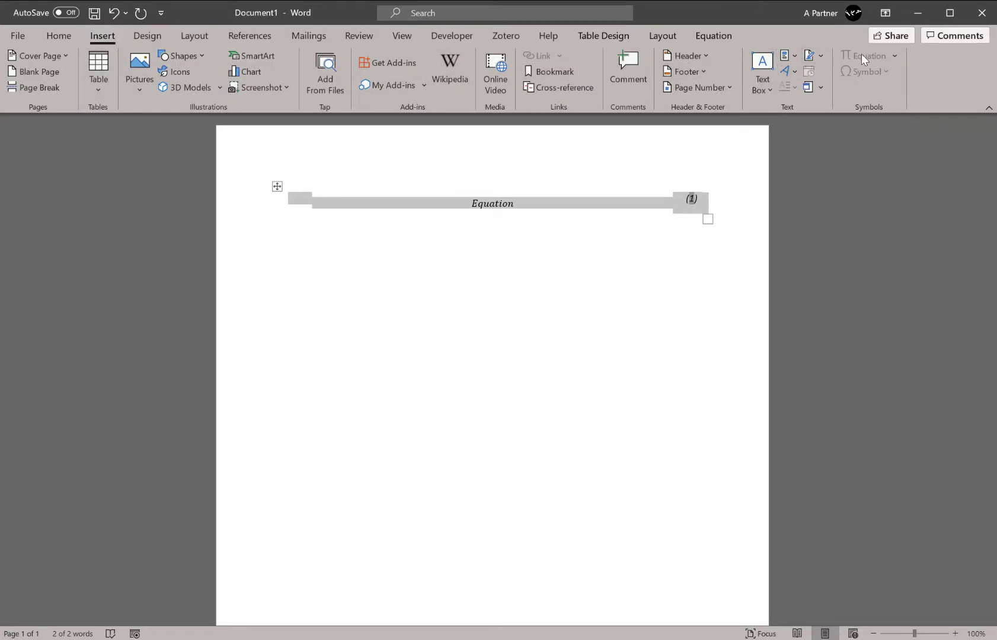
left_click(895, 56)
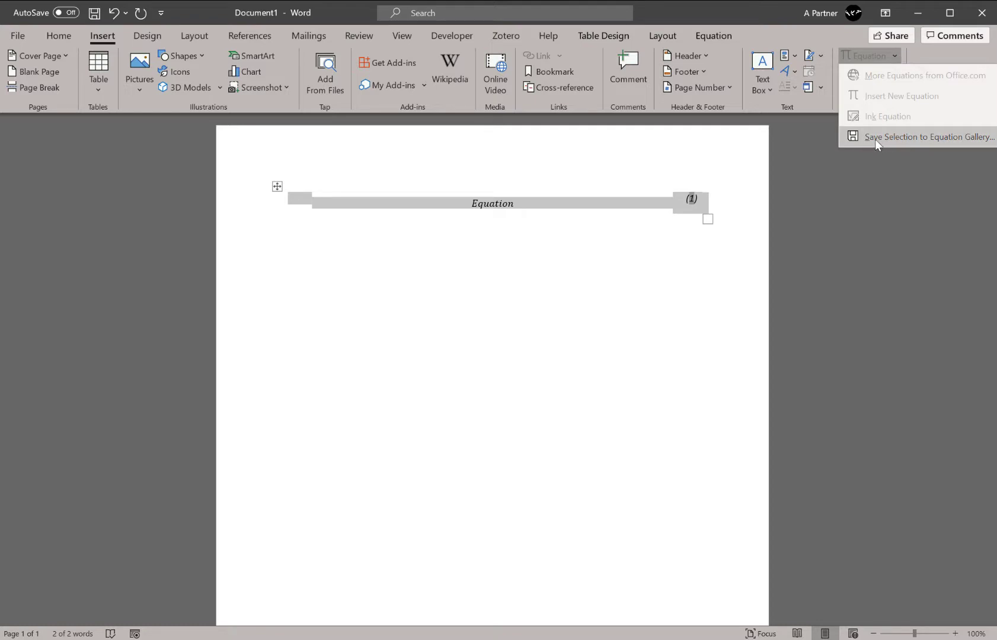
left_click(891, 137)
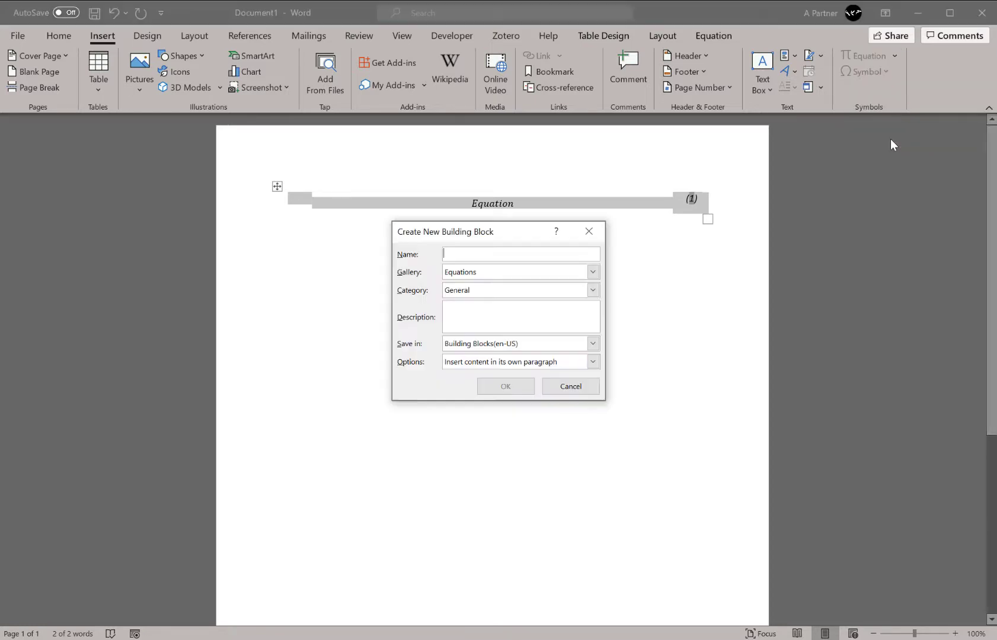
type("My")
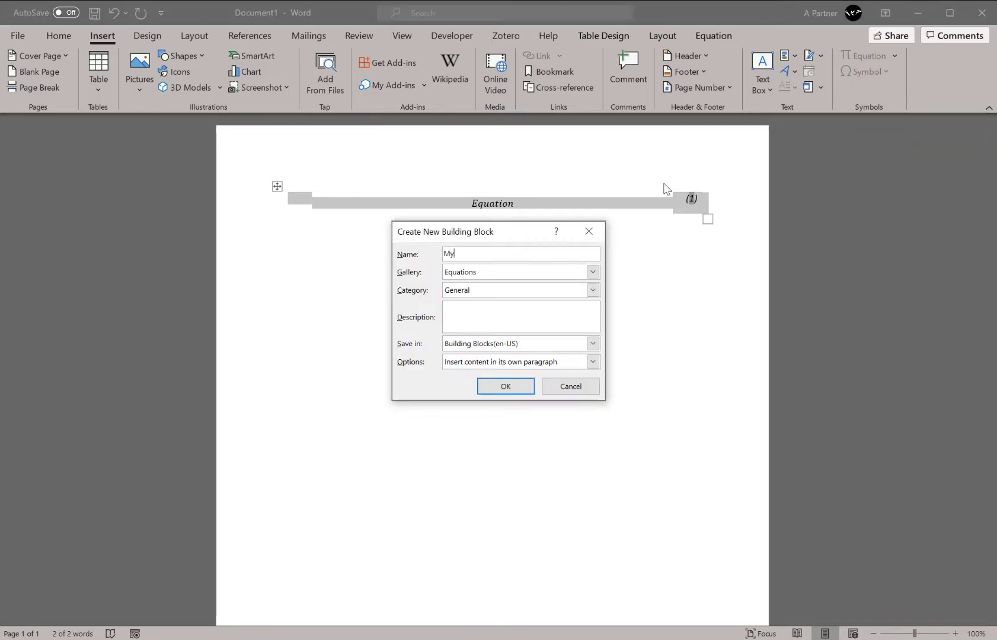
type(" Equation")
left_click(509, 389)
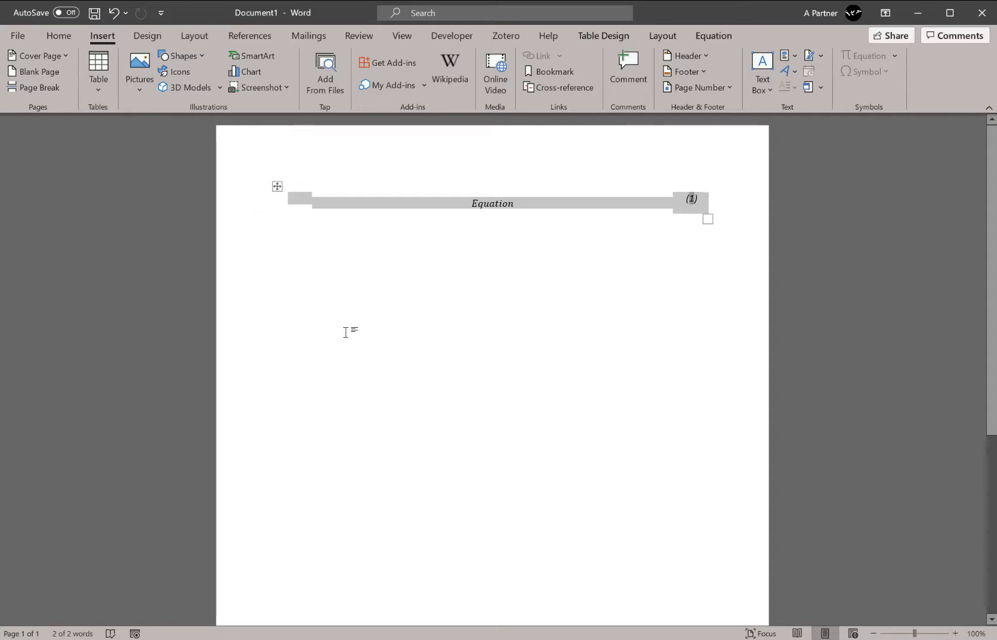
- Delete the equation table from the page and insert the saved My Equation building block in its place
key("Delete")
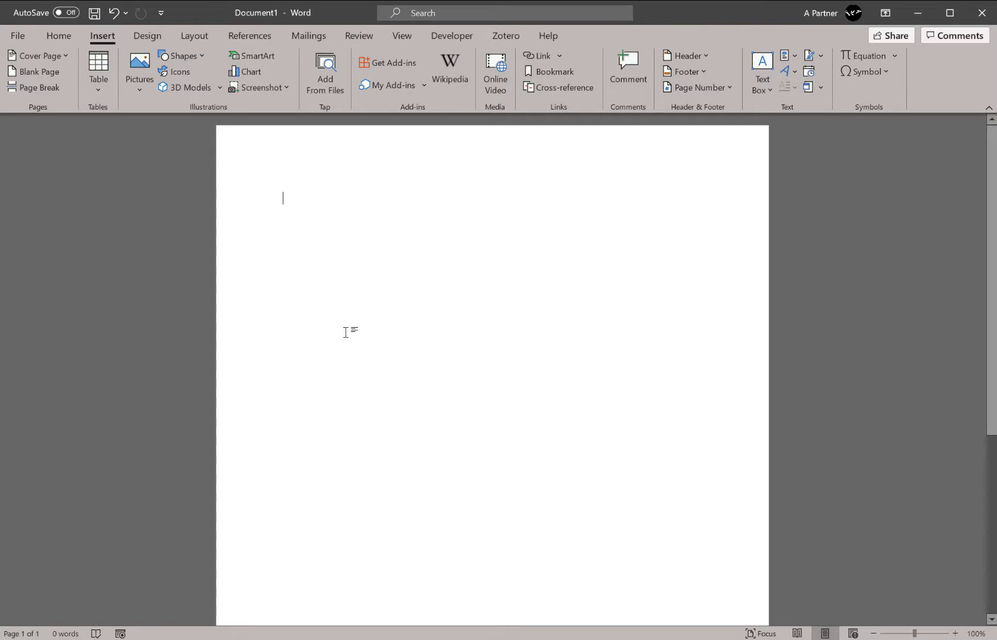
left_click(65, 36)
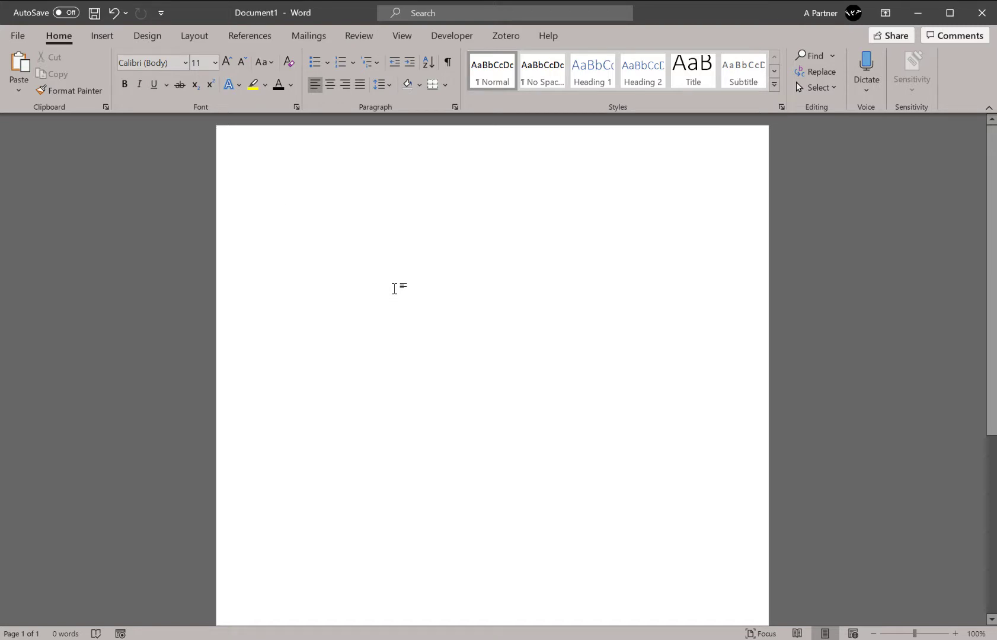
left_click(102, 39)
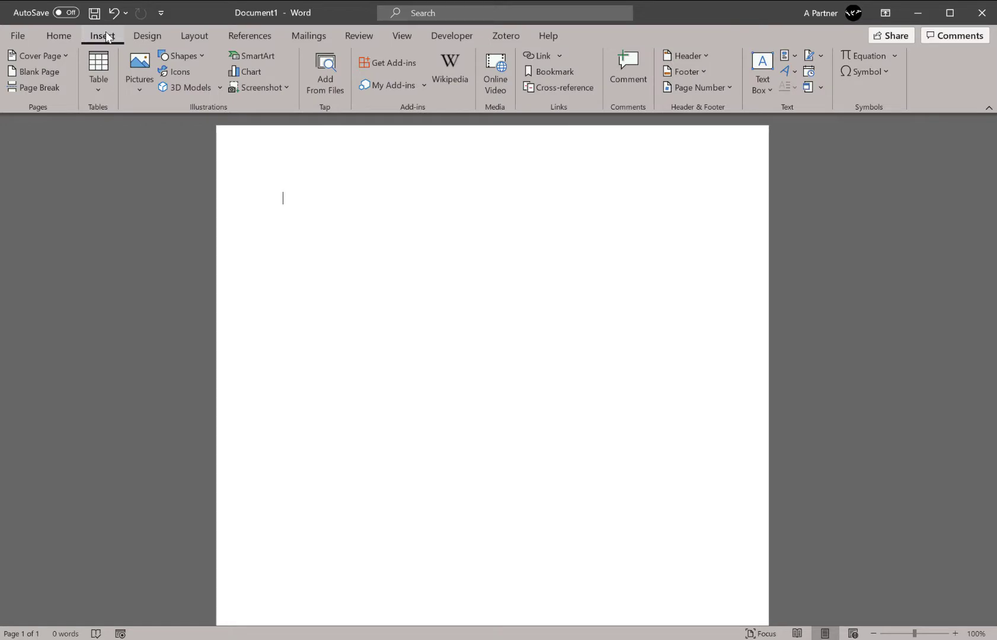
left_click(895, 55)
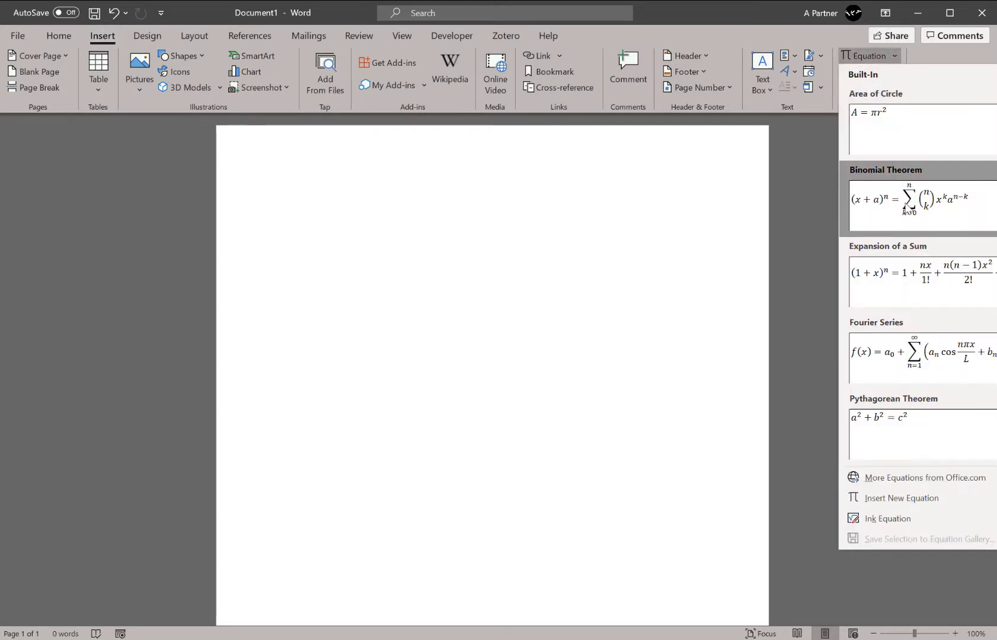
scroll(908, 207, "down", 5)
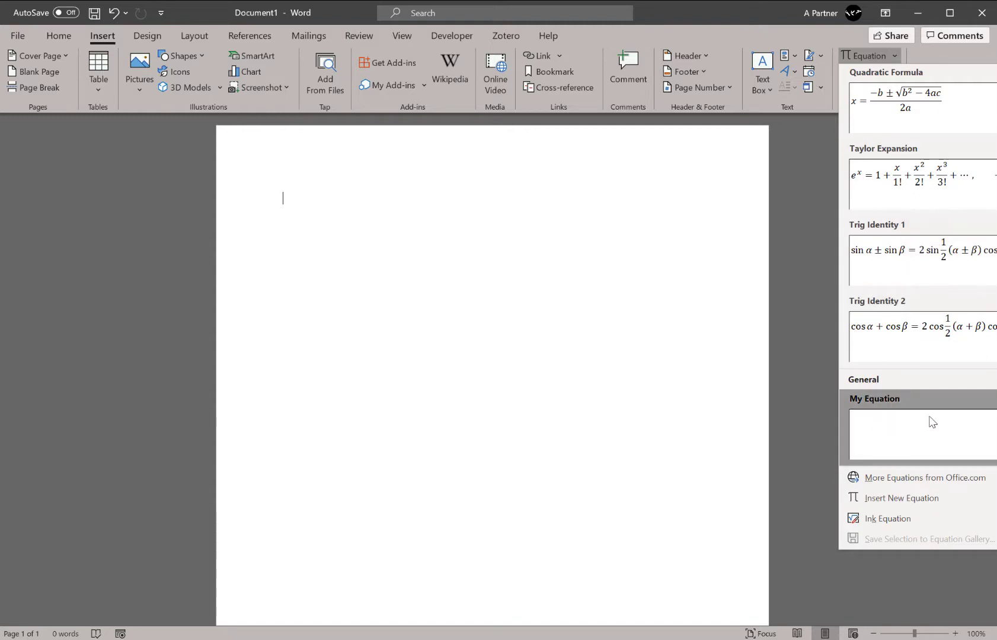
left_click(908, 431)
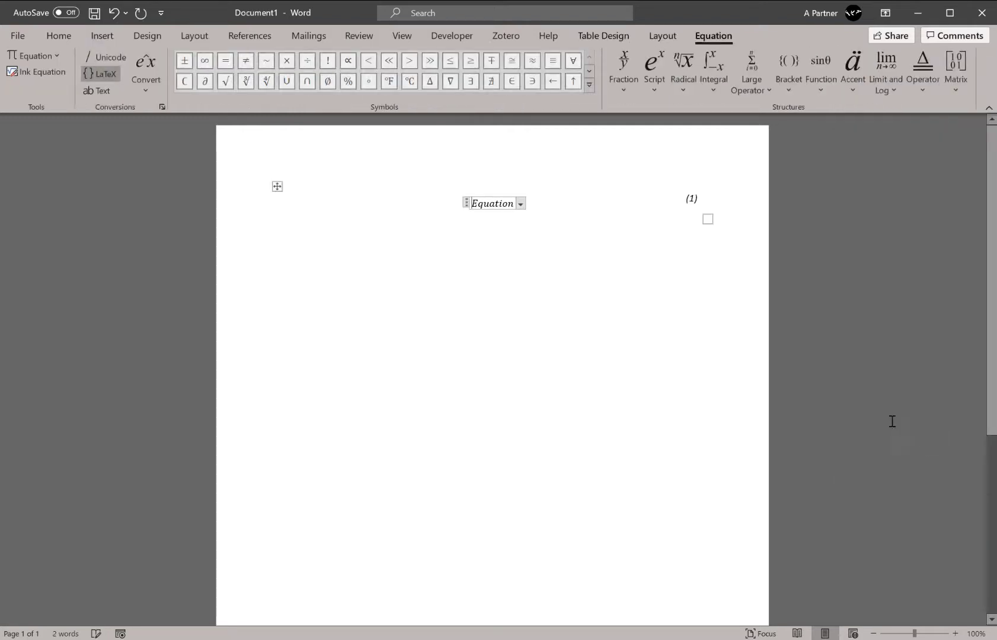
- Replace the equation placeholder with x^2 and put the cursor on a new line below the table
double_click(497, 209)
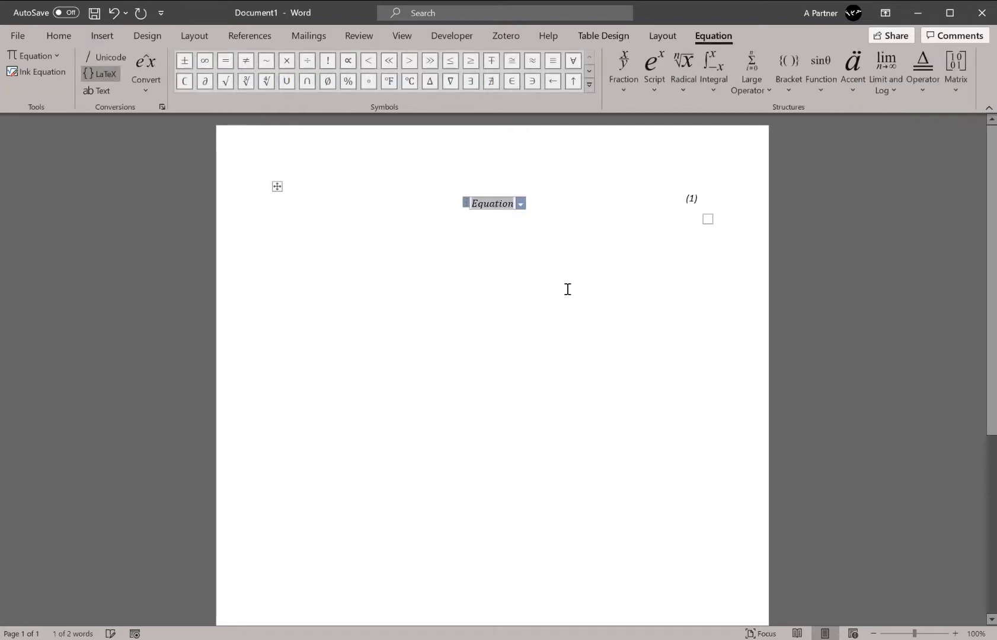
type("x^2")
key("Return")
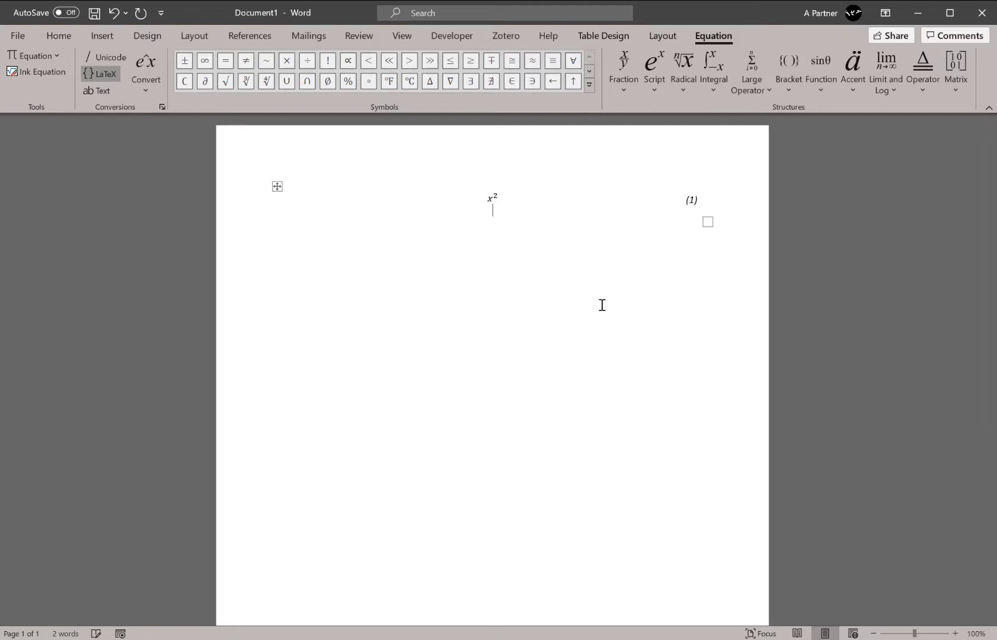
key("BackSpace")
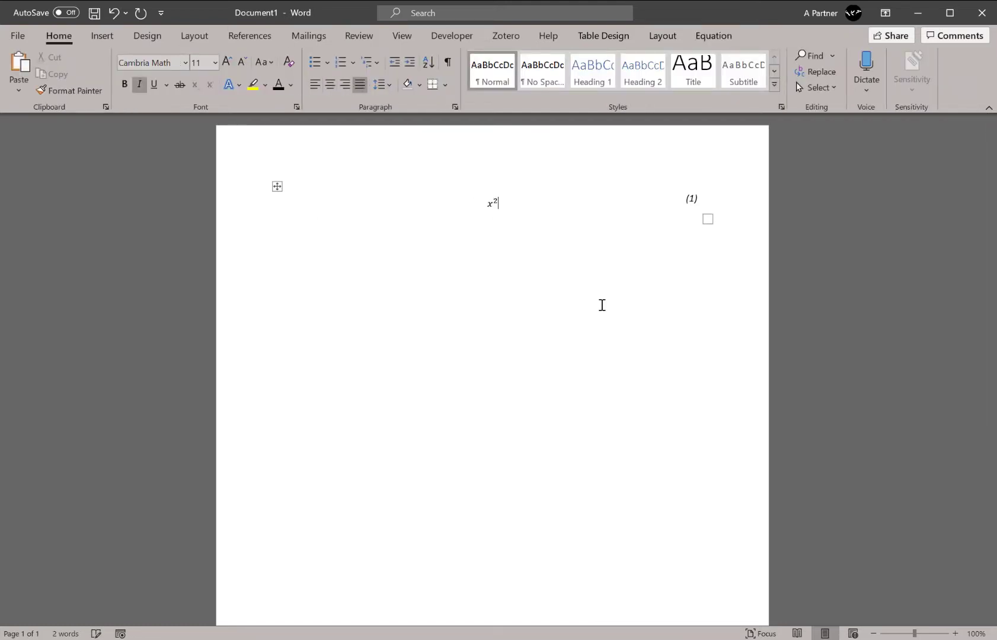
key("Down")
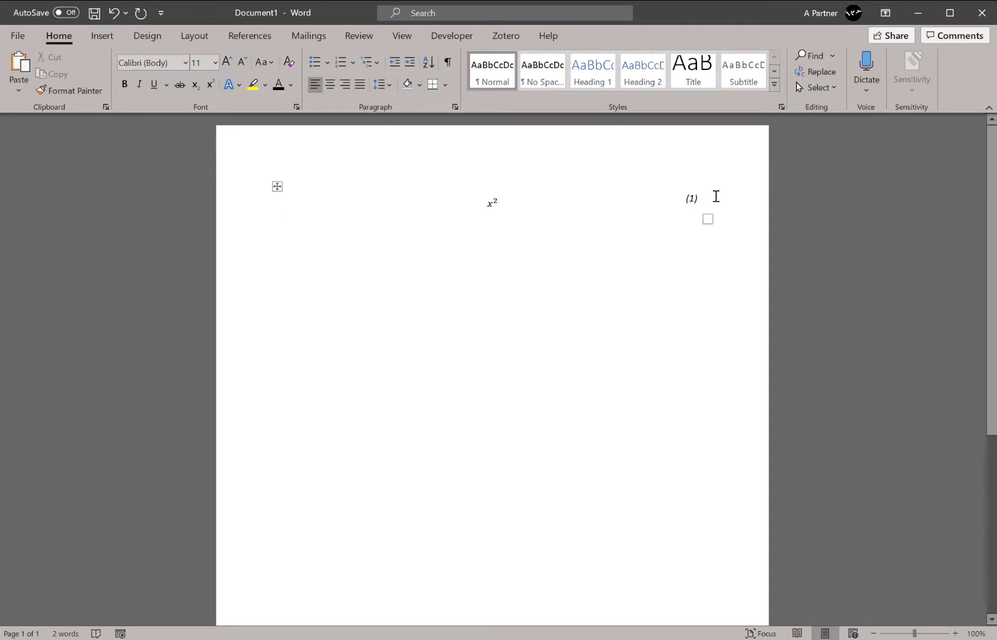
left_click(716, 196)
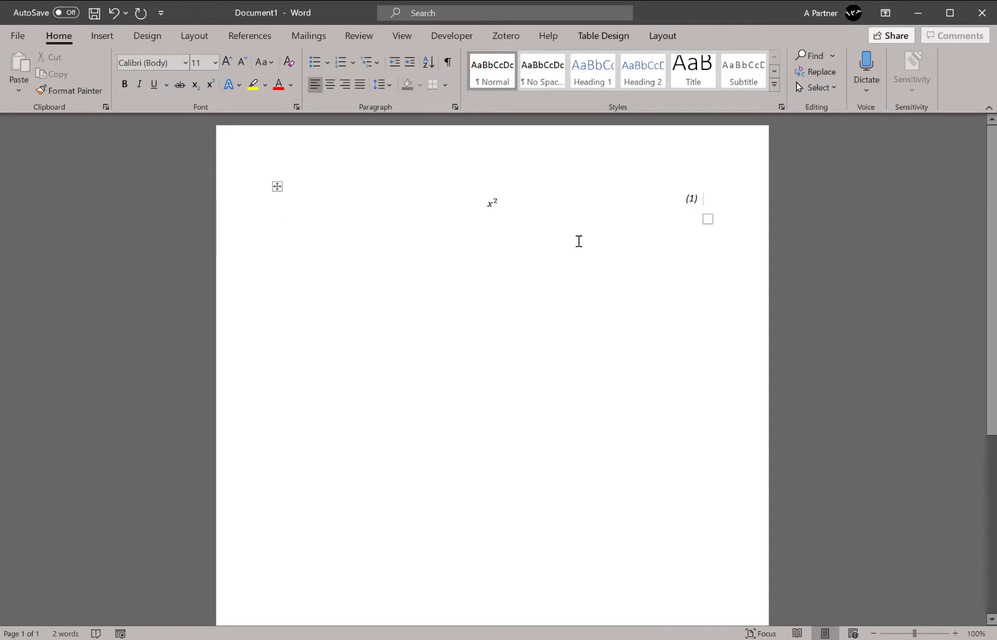
left_click(566, 244)
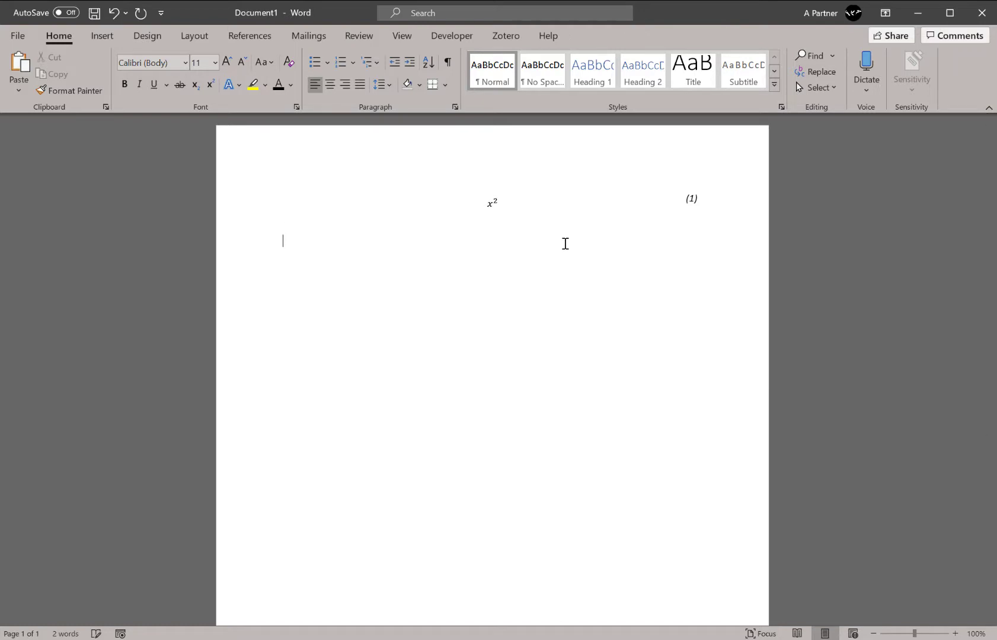
- Insert a second My Equation building block from the equation gallery below the x² equation
left_click(98, 36)
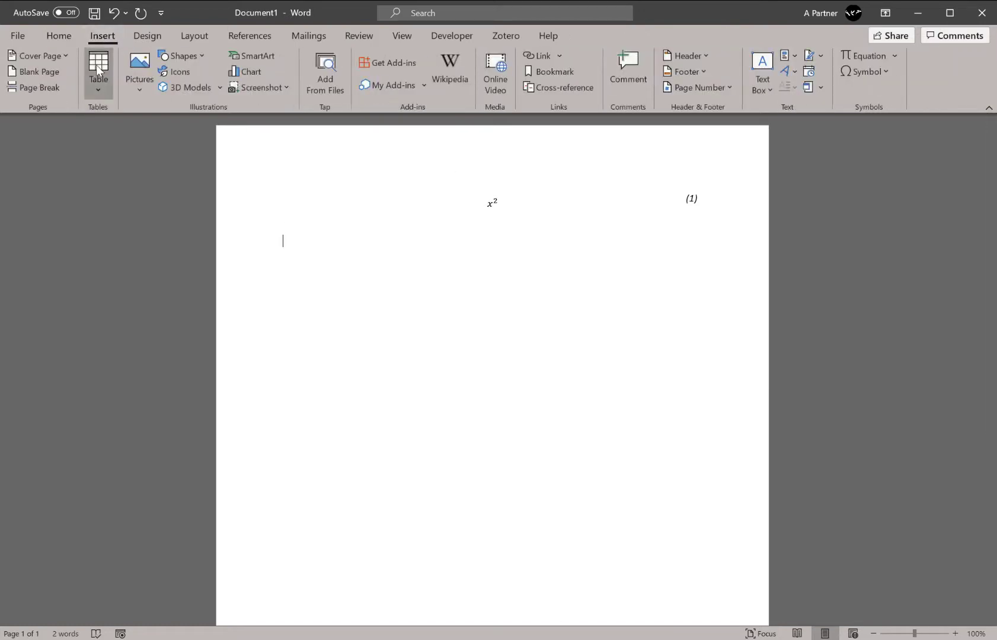
left_click(894, 57)
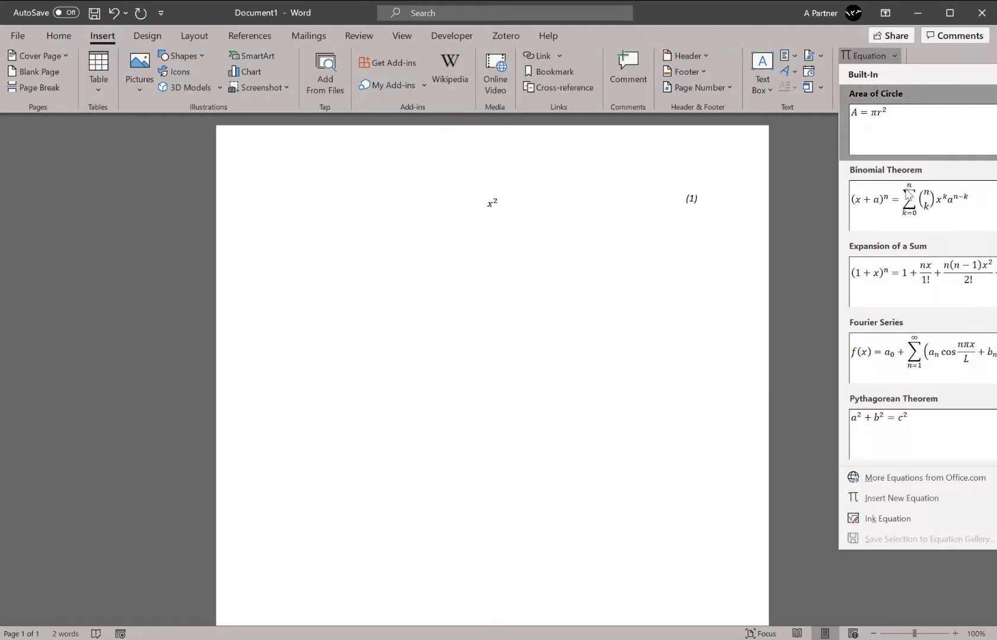
scroll(911, 202, "down", 5)
left_click(913, 420)
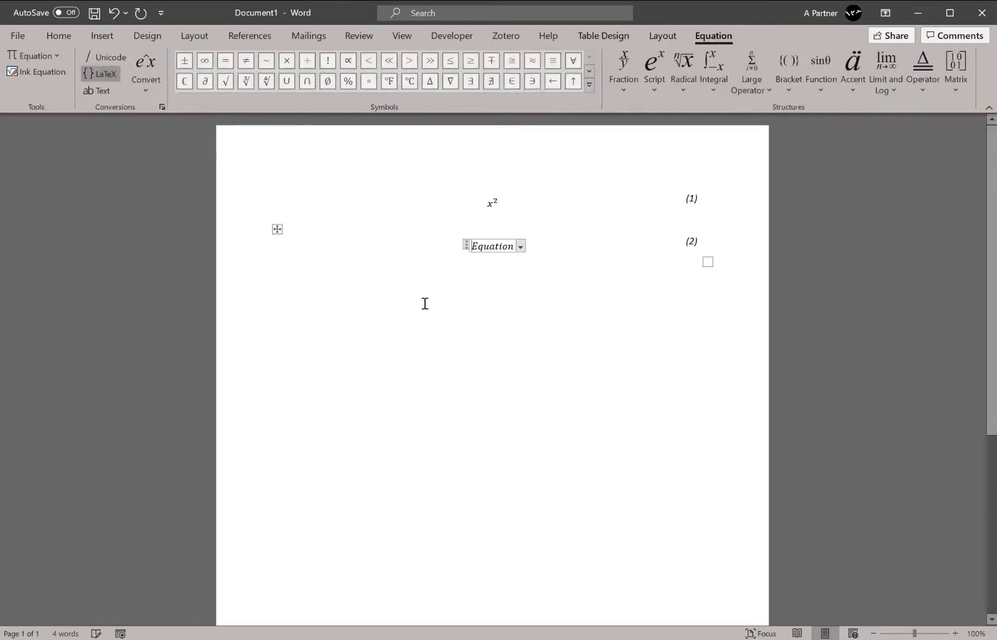
- Replace the placeholder of the second equation with x-2 and leave the equation for the line below it
triple_click(501, 249)
left_click(502, 249)
double_click(502, 248)
type("x-2")
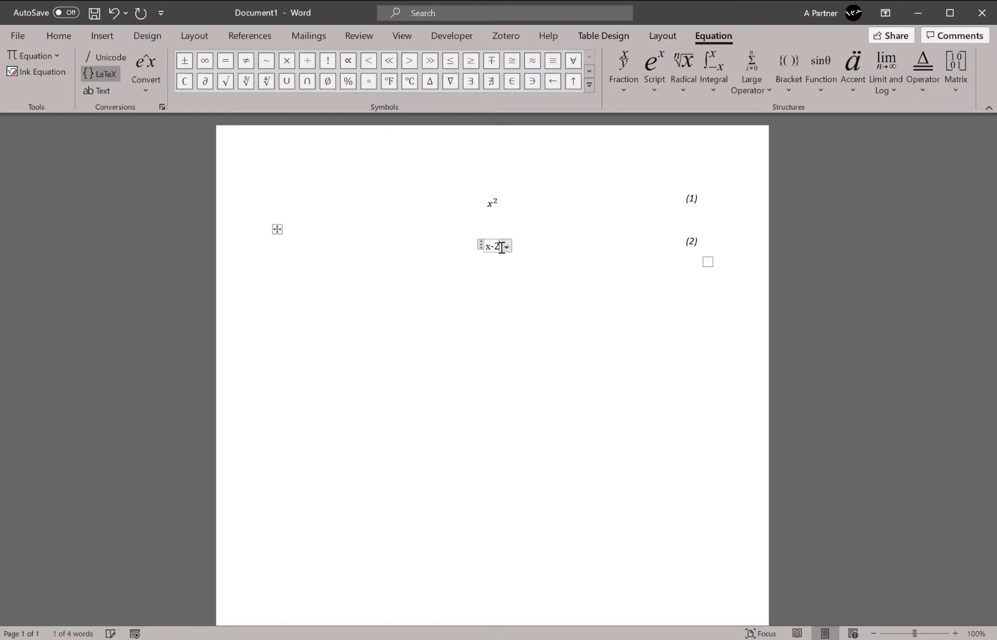
left_click(534, 298)
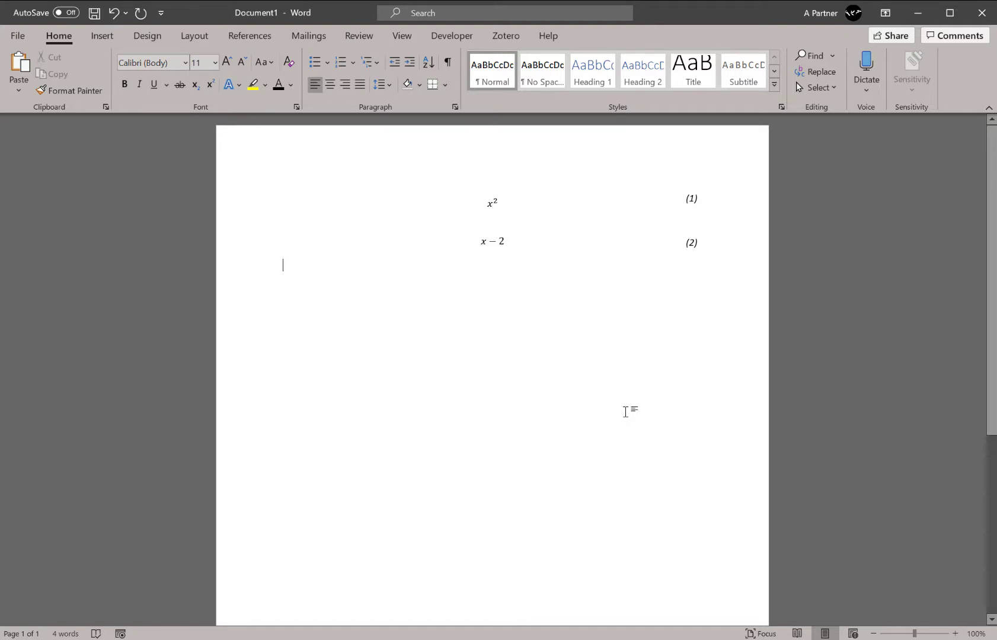
- Write "Here is equation " below the second equation and keep the cursor at the end of that text
type("Here")
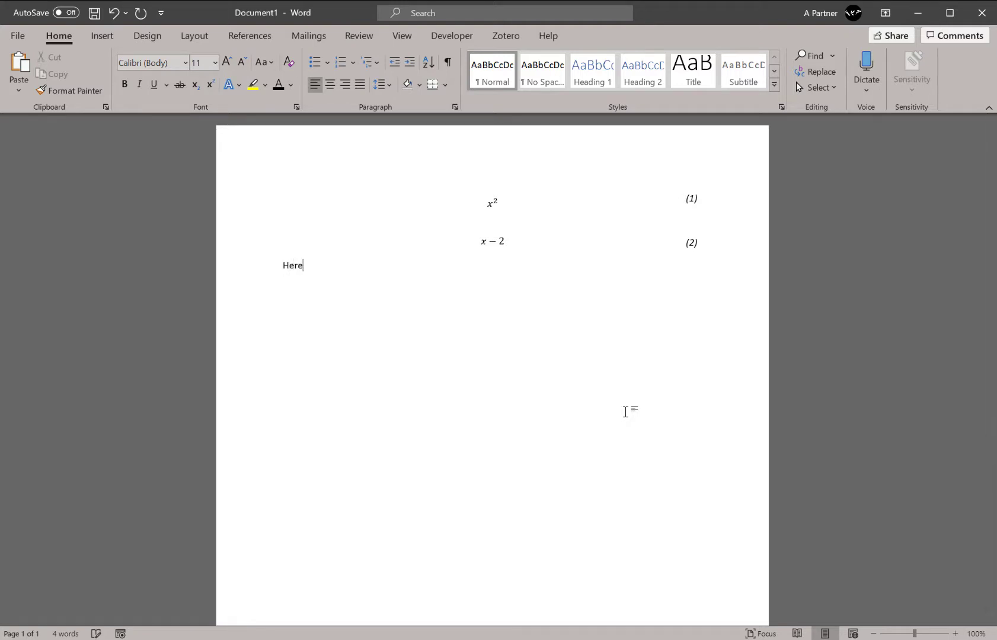
type(" is equation")
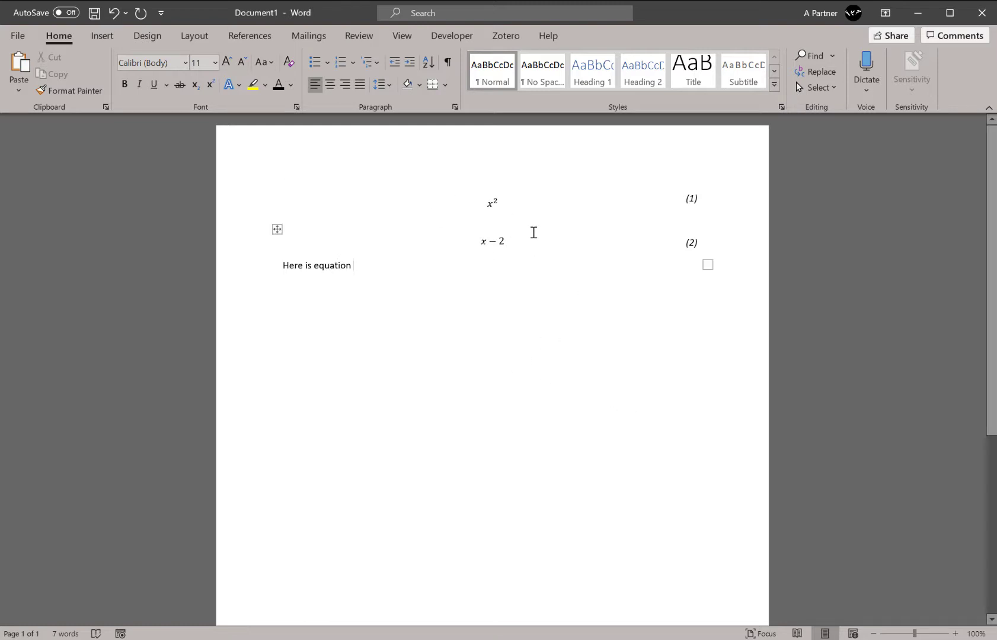
left_click(481, 241)
left_click_drag(450, 229, 504, 249)
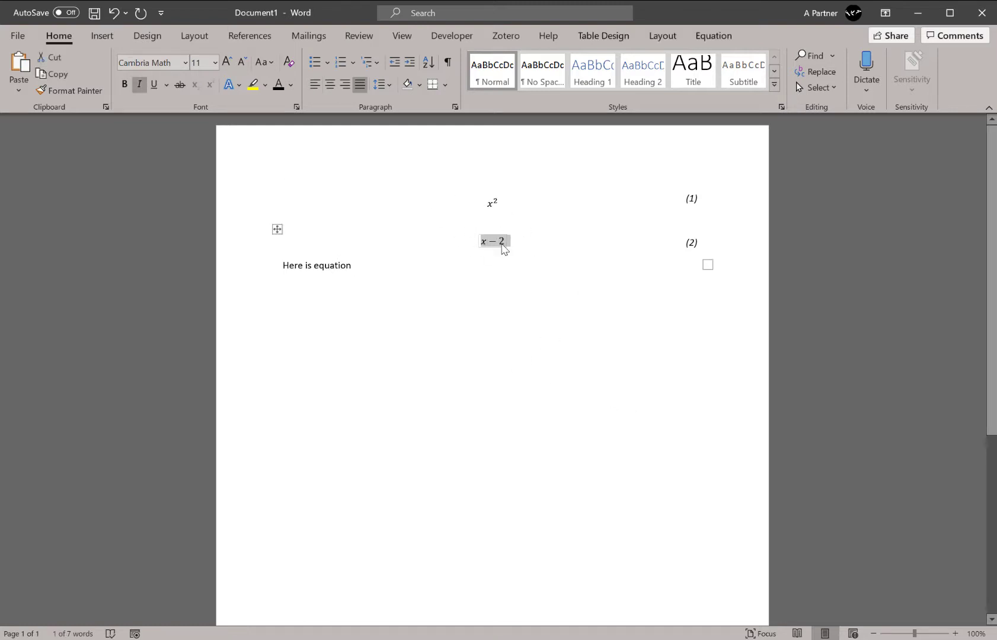
left_click(379, 267)
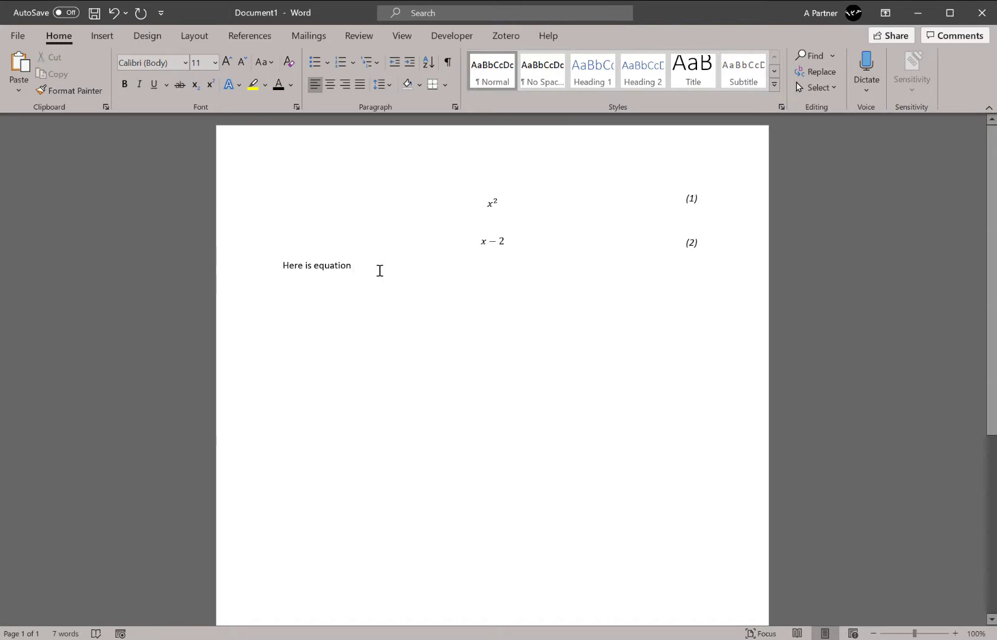
- Insert a hyperlinked cross-reference to the entire caption of Equation (2) after "Here is equation"
left_click(243, 37)
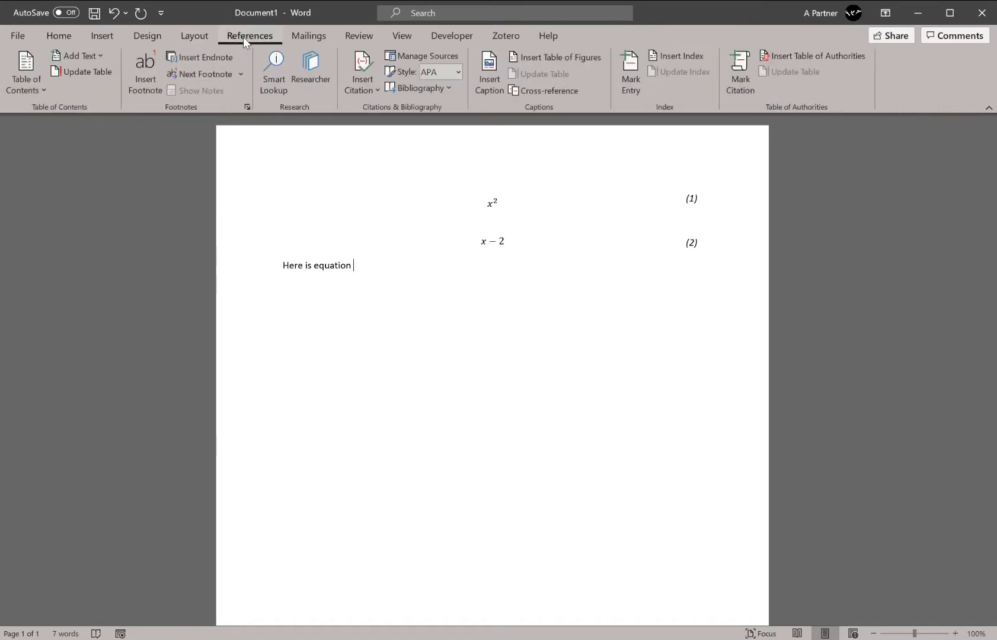
left_click(549, 94)
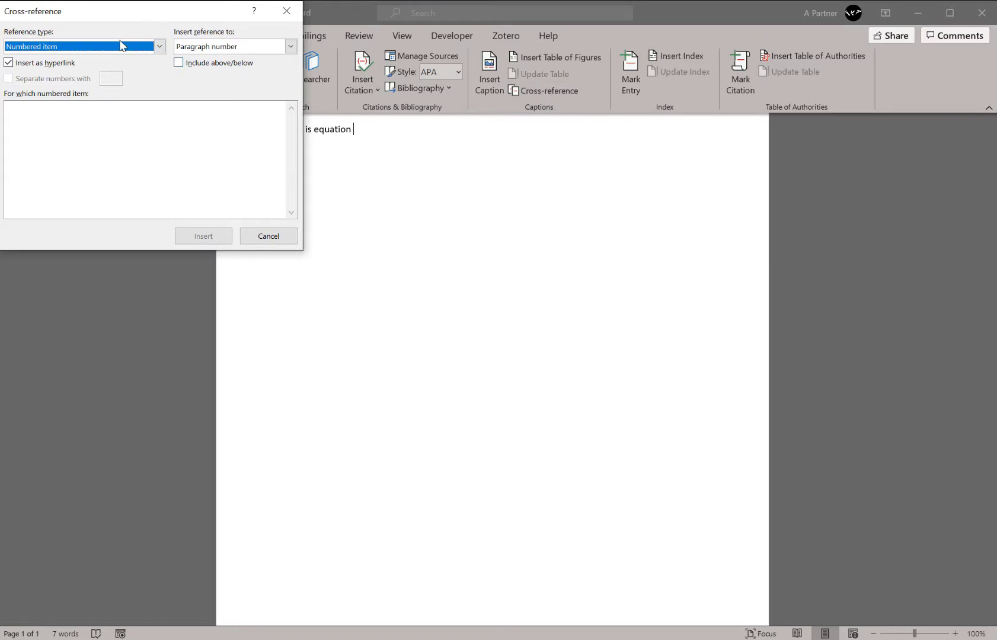
left_click(159, 46)
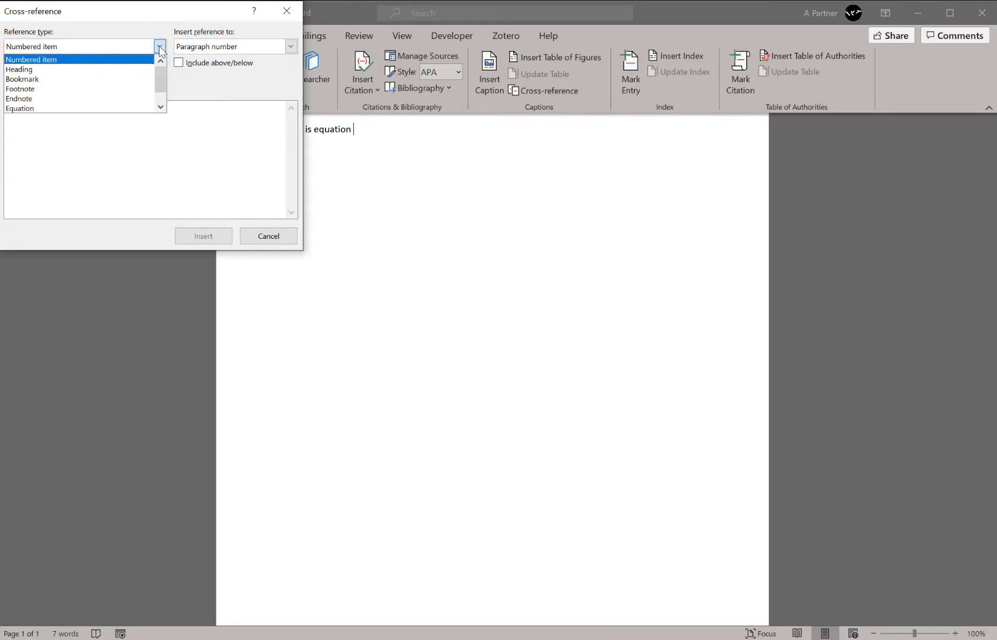
left_click(35, 110)
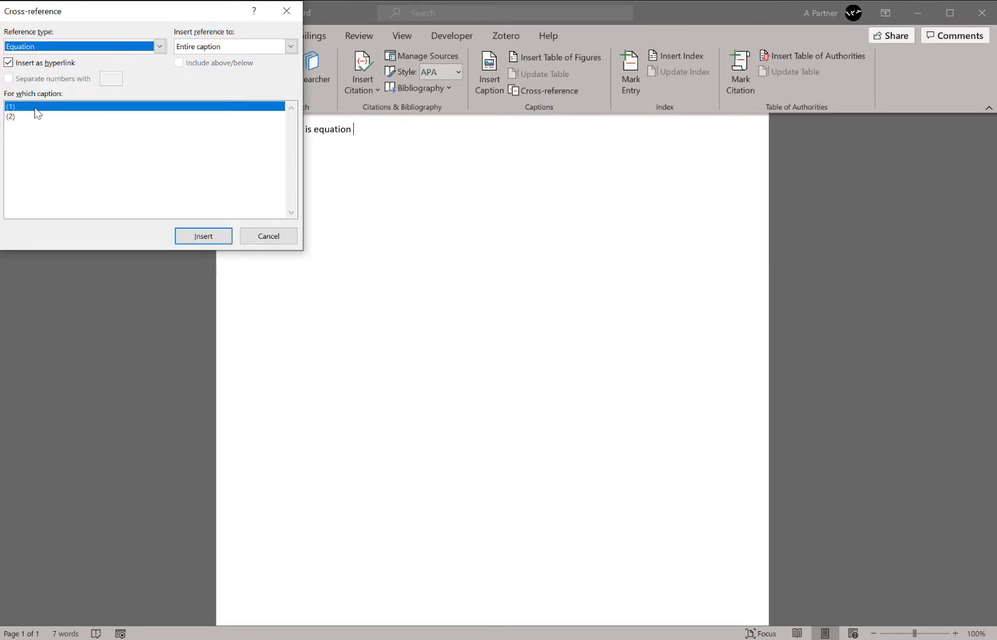
scroll(573, 234, "up", 5)
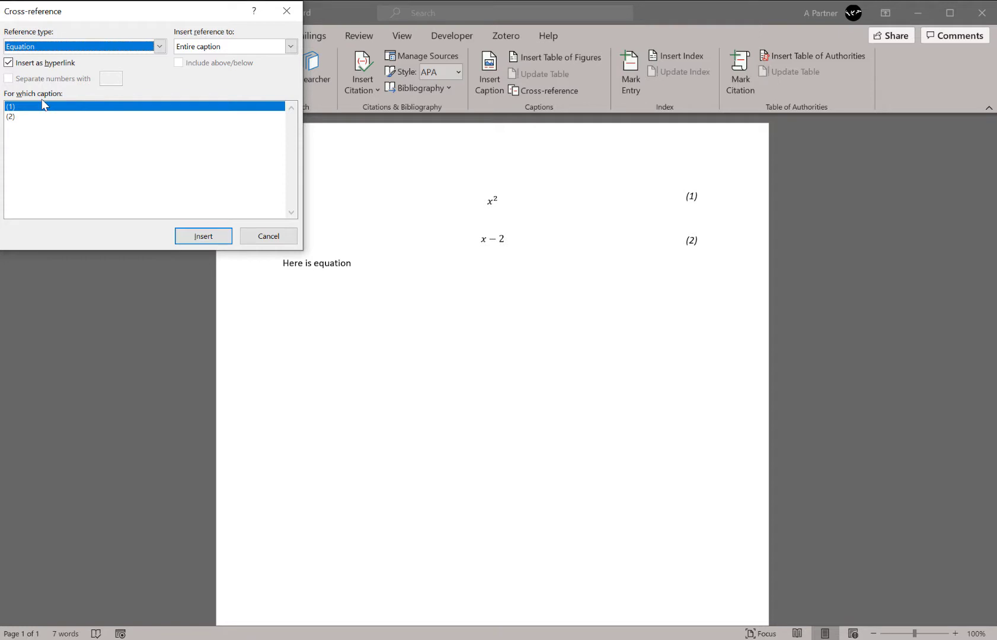
left_click(11, 117)
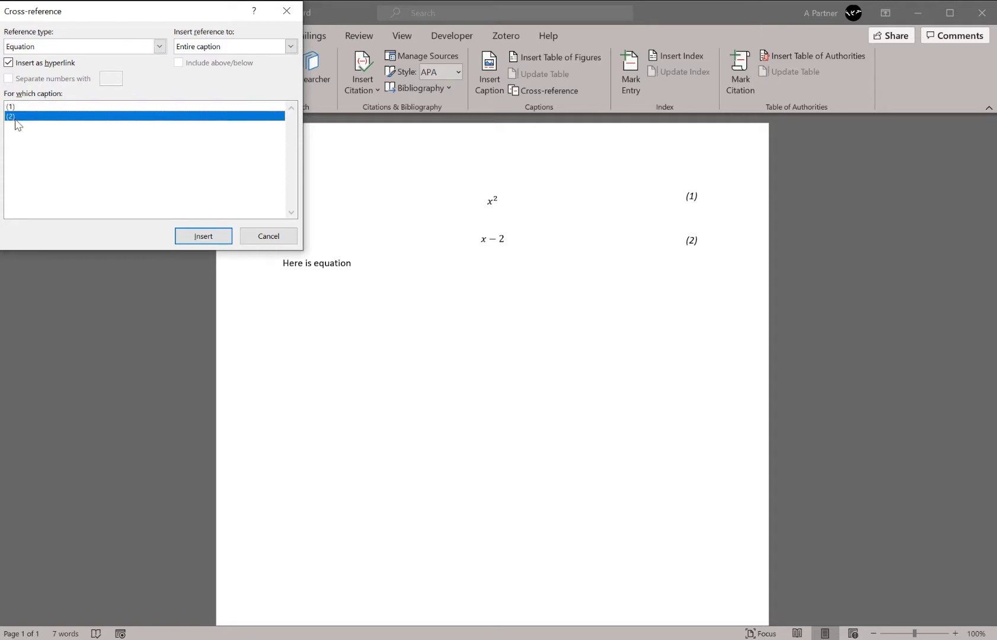
left_click(203, 236)
scroll(334, 258, "up", 3)
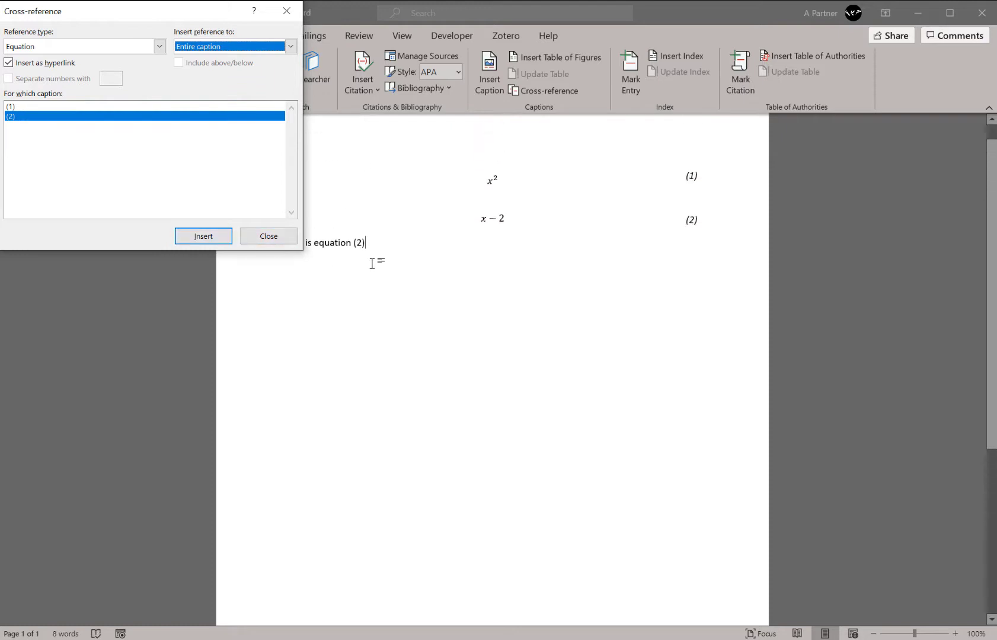
- Add an empty line between the x² and x-2 equations and insert the My Equation building block there
left_click(268, 236)
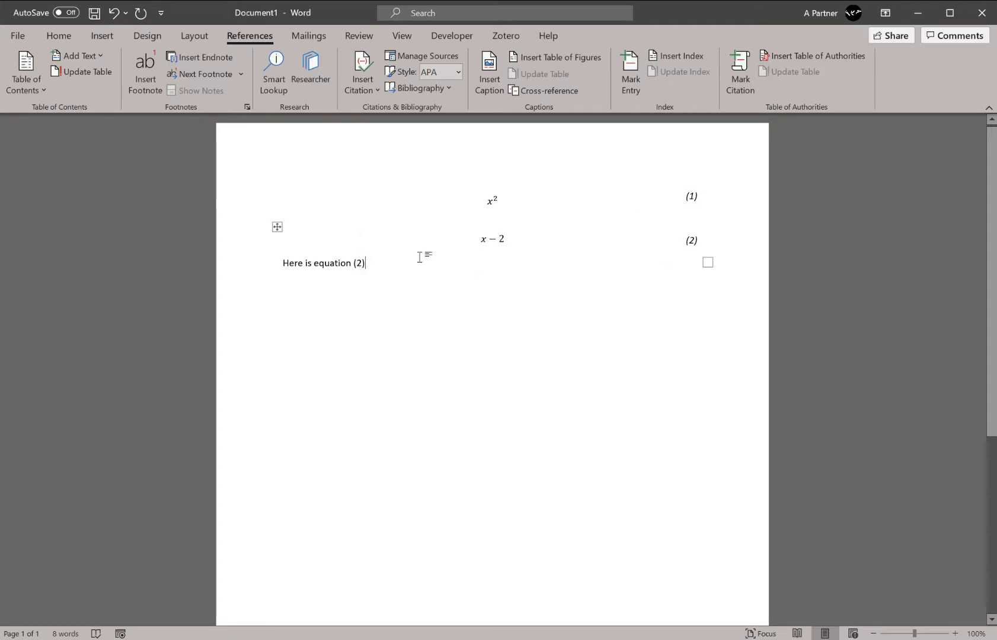
left_click(730, 223)
key("Return")
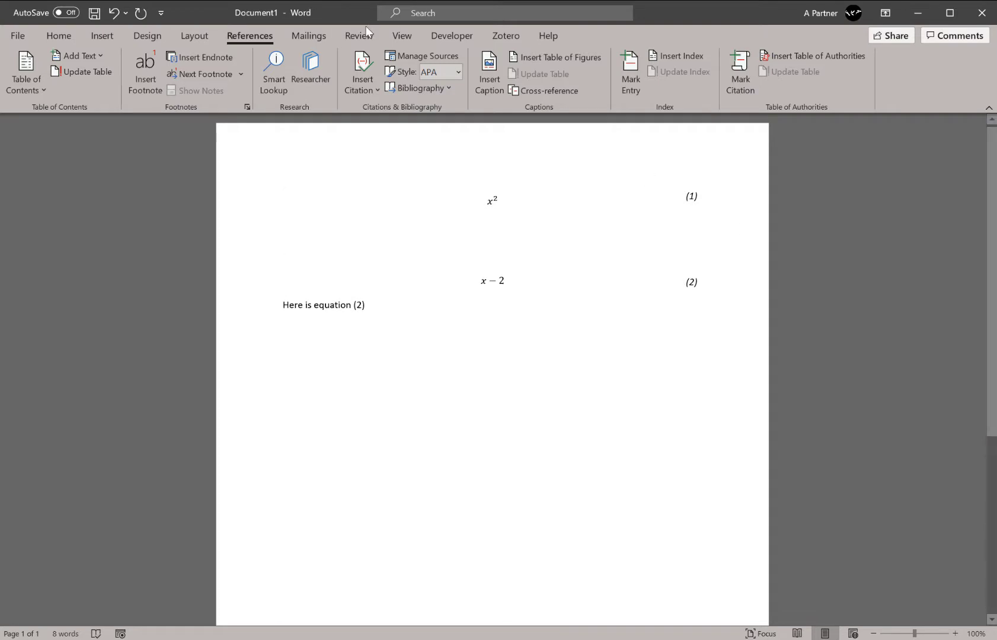
left_click(102, 38)
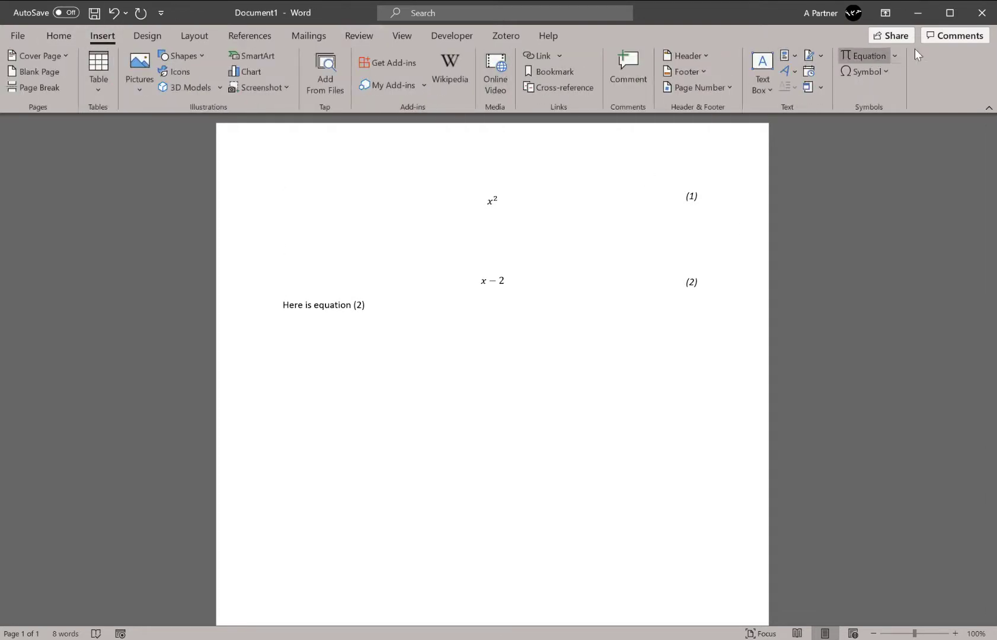
left_click(899, 57)
scroll(958, 371, "down", 5)
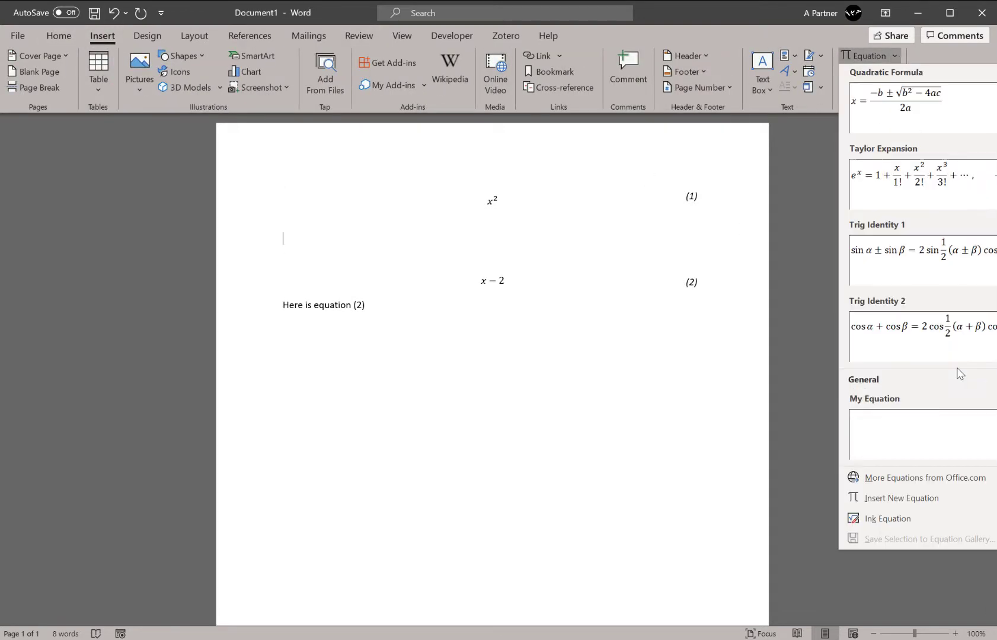
left_click(932, 436)
- Complete the newly inserted middle equation so it reads ax, keeping it on one line, and leave the equation
left_click(496, 246)
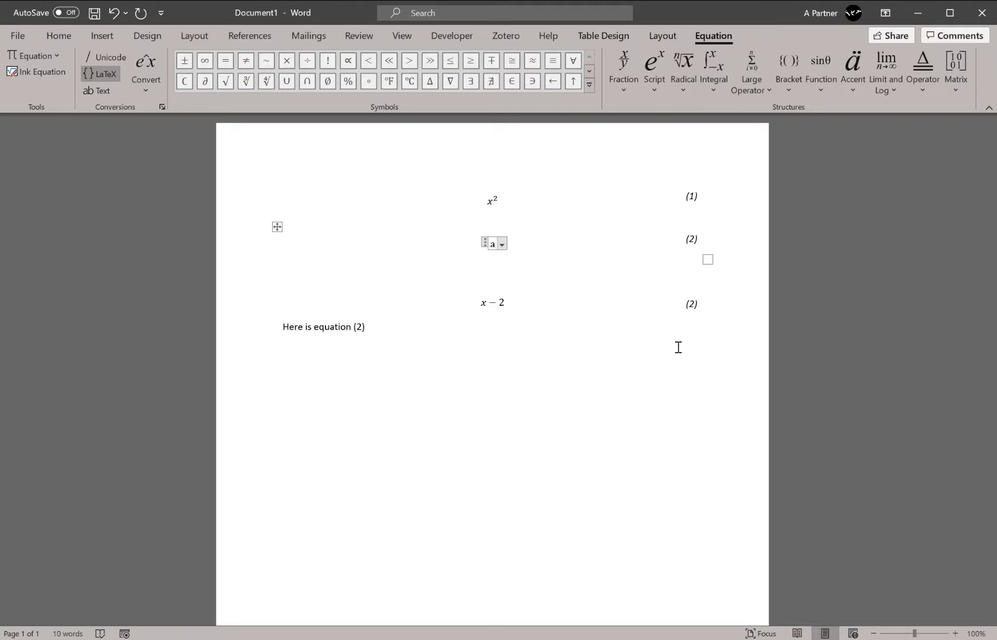
type("x")
key("Return")
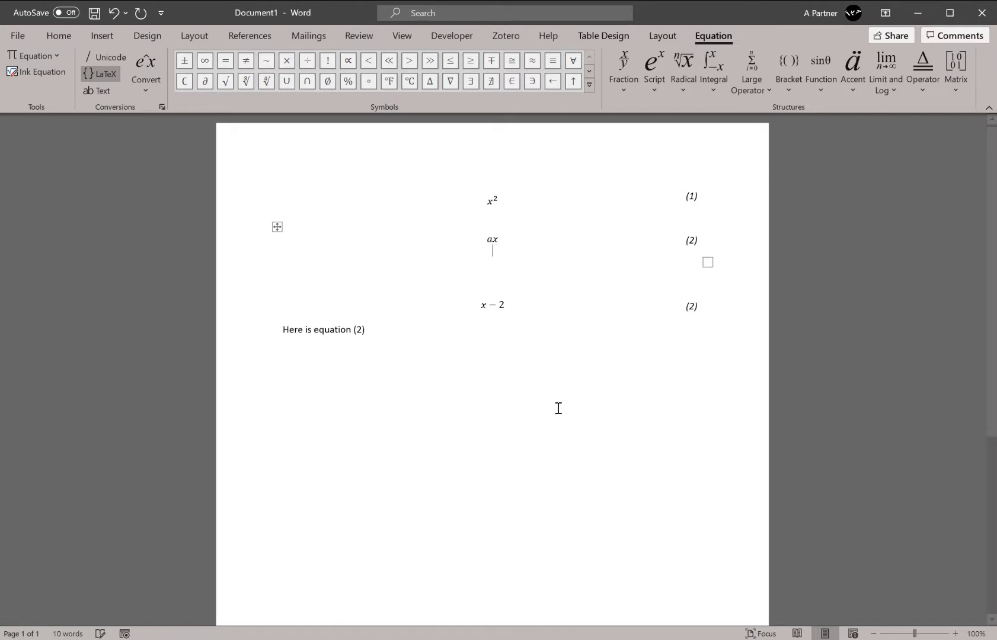
key("Left")
key("Right")
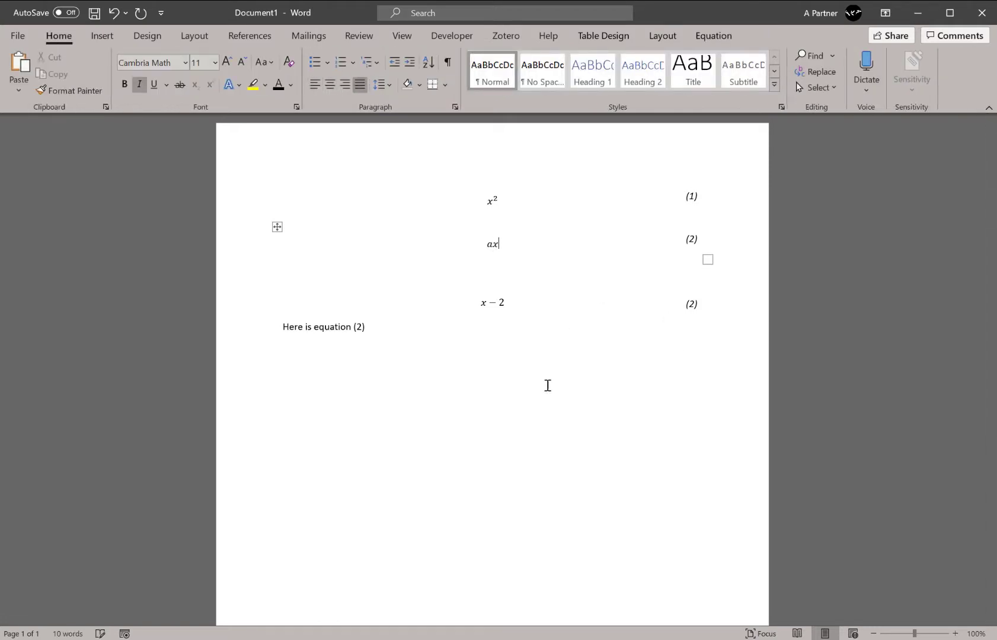
left_click(663, 324)
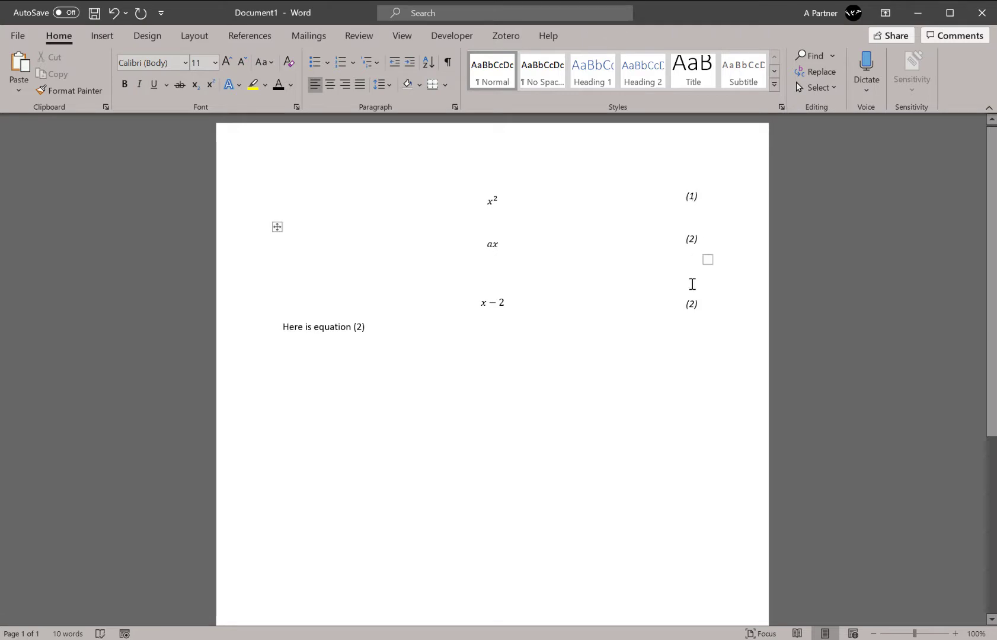
left_click(617, 276)
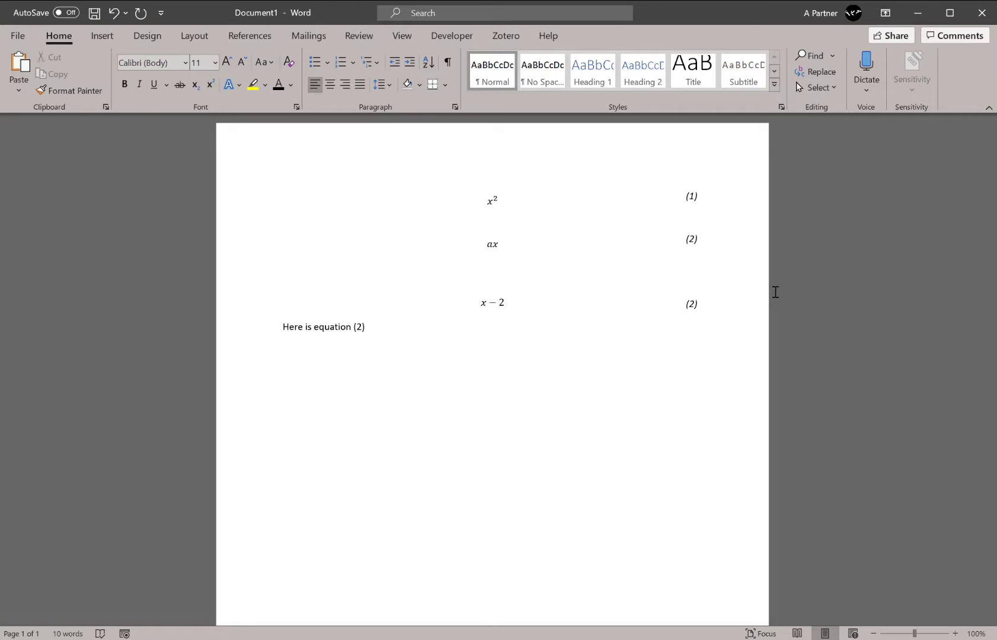
- Update all fields in the document to renumber the equations and refresh the cross-reference in the text
key("ctrl+a")
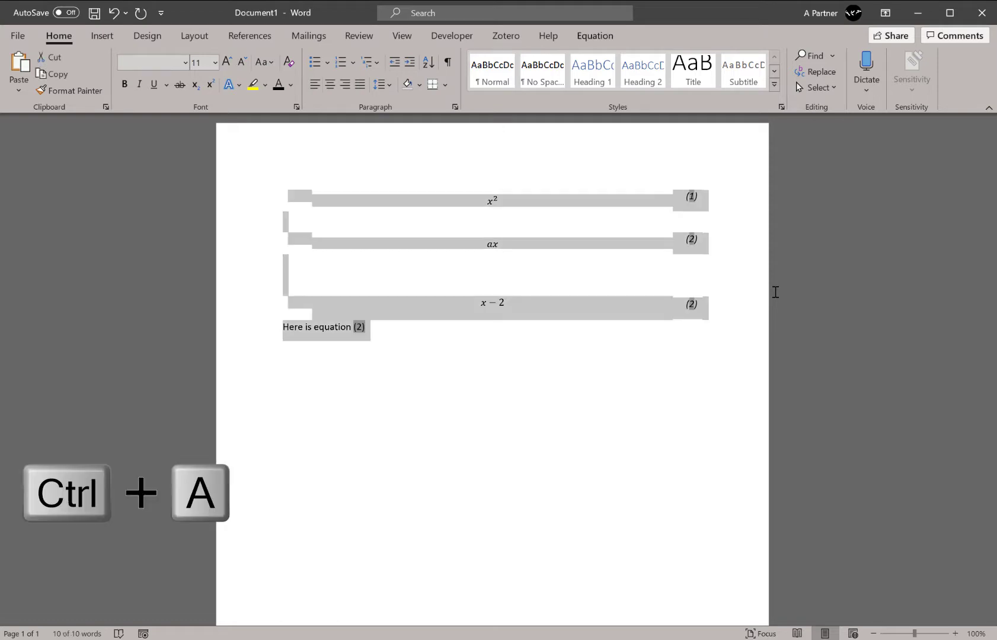
key("F9")
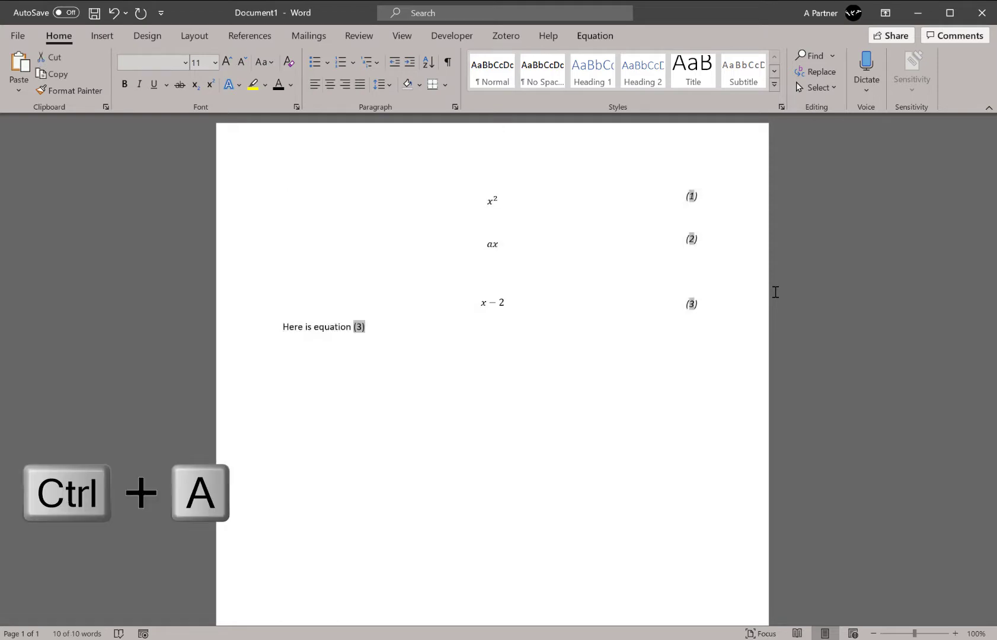
left_click(717, 372)
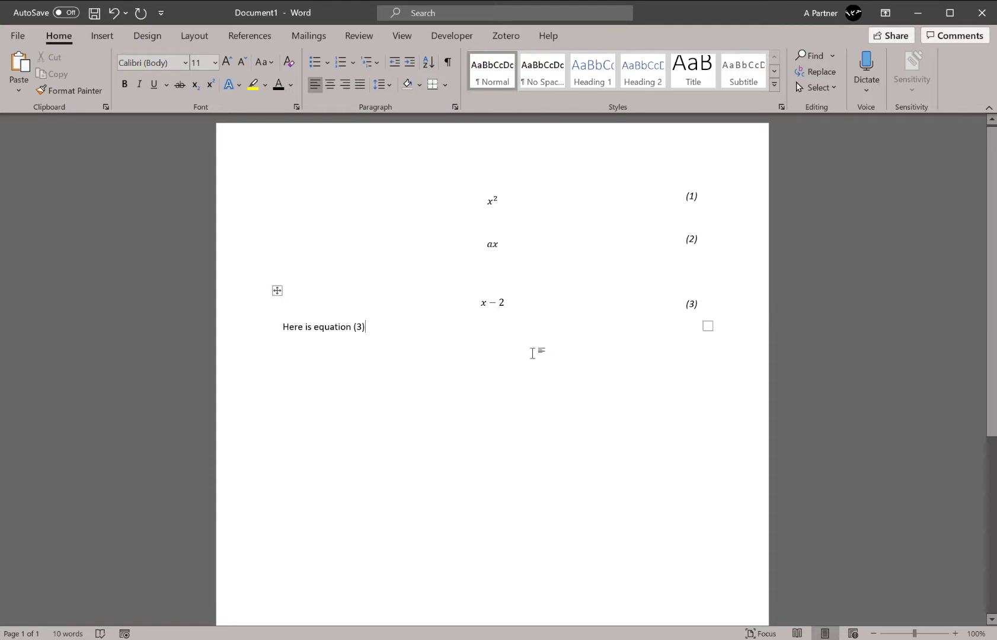
left_click(355, 329)
key("F9")
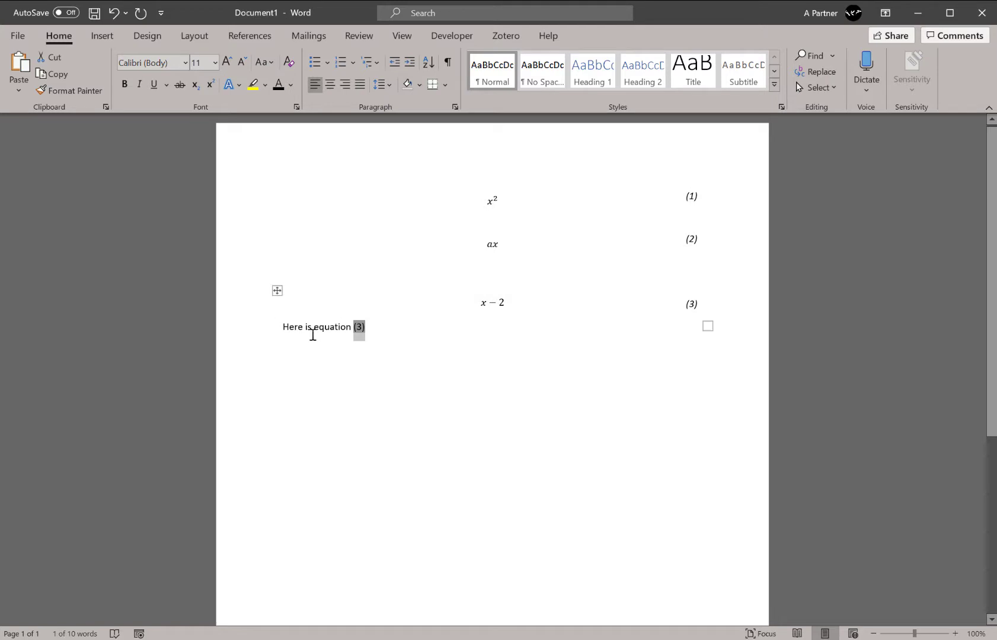
- Continue the sentence after the existing cross-reference with "Here is another equation "
left_click(457, 349)
type("Here is ")
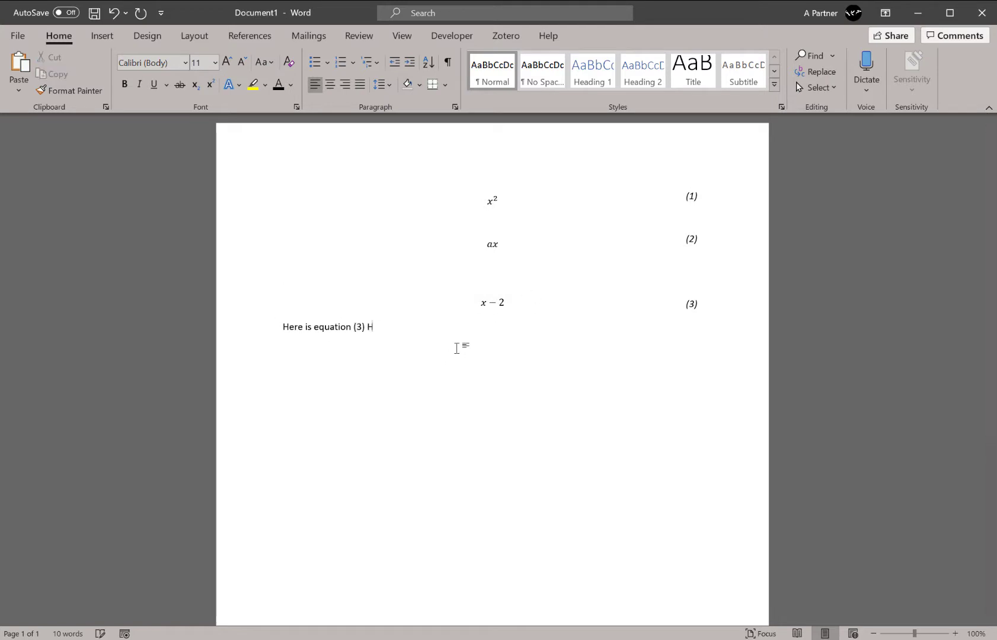
type("an other equation")
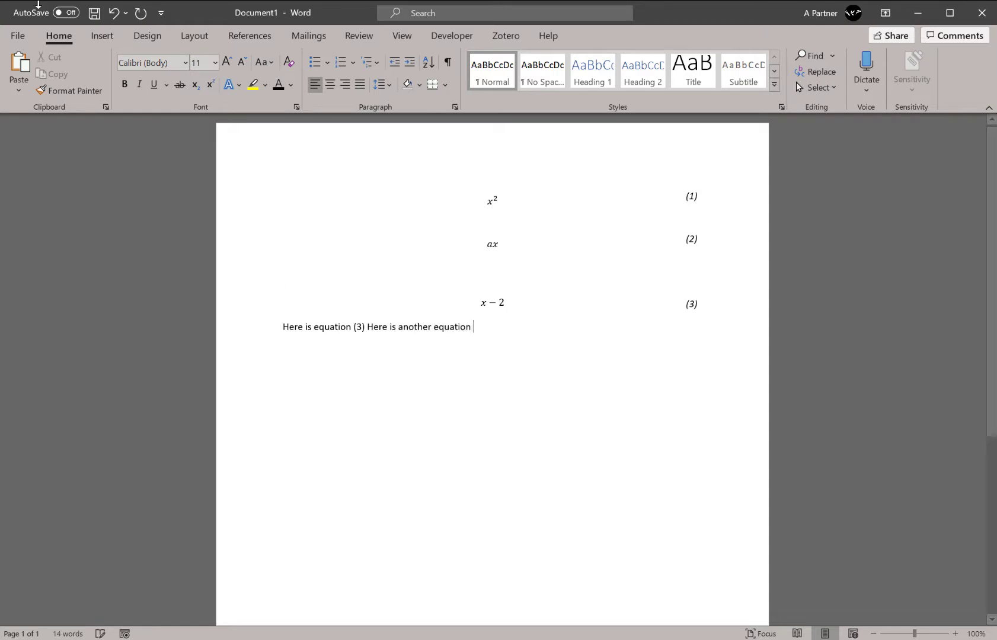
- Insert a hyperlinked cross-reference to the entire caption of Equation (2) after "Here is another equation"
left_click(249, 35)
left_click(536, 92)
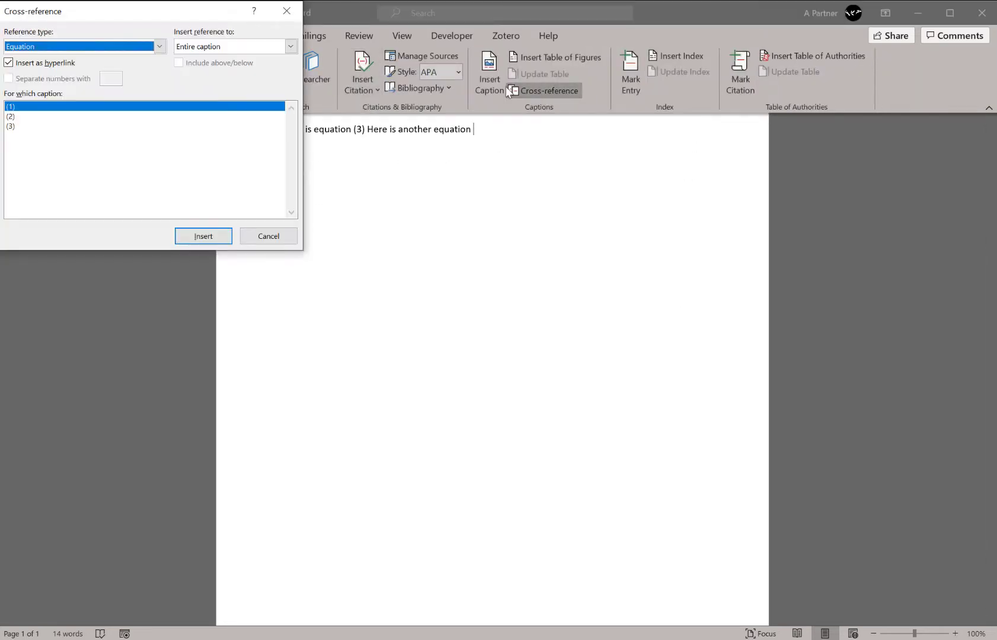
left_click(30, 117)
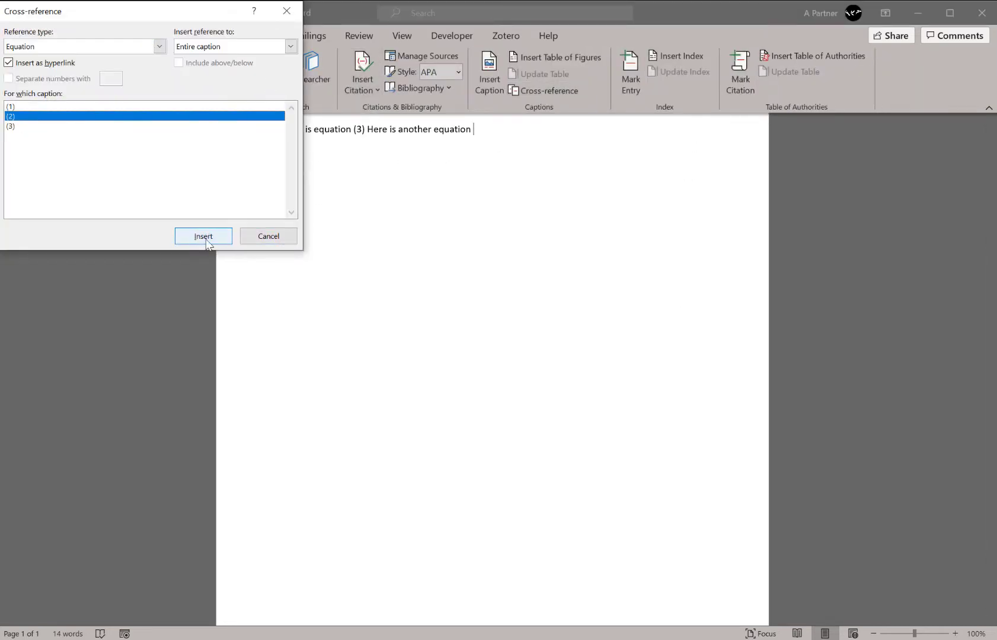
left_click(204, 236)
scroll(483, 263, "up", 2)
left_click(268, 236)
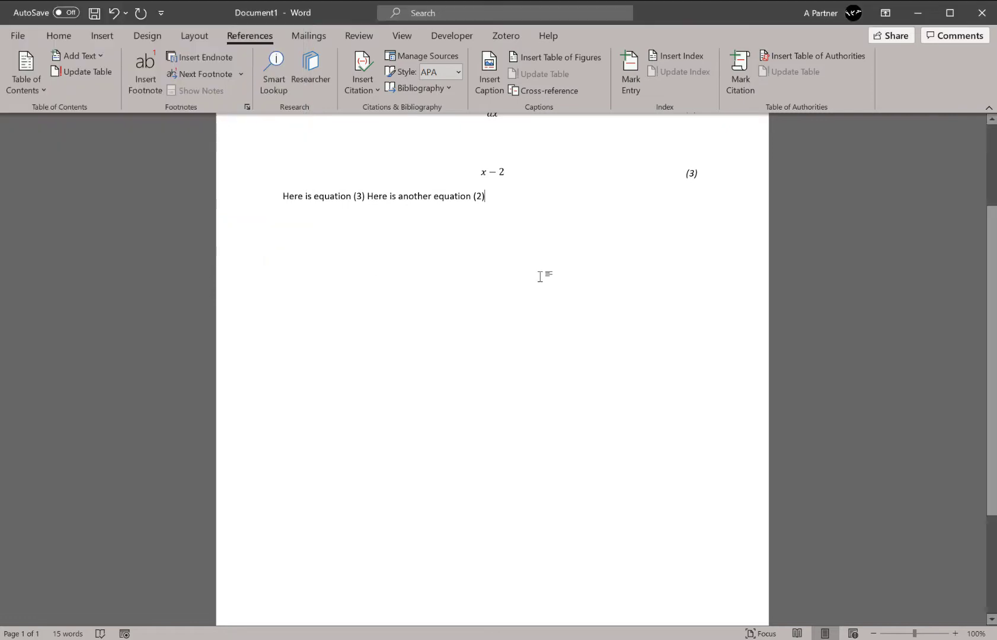
- Check the ax equation against its new reference and select the whole document to review its numbering fields
scroll(540, 276, "up", 3)
double_click(489, 216)
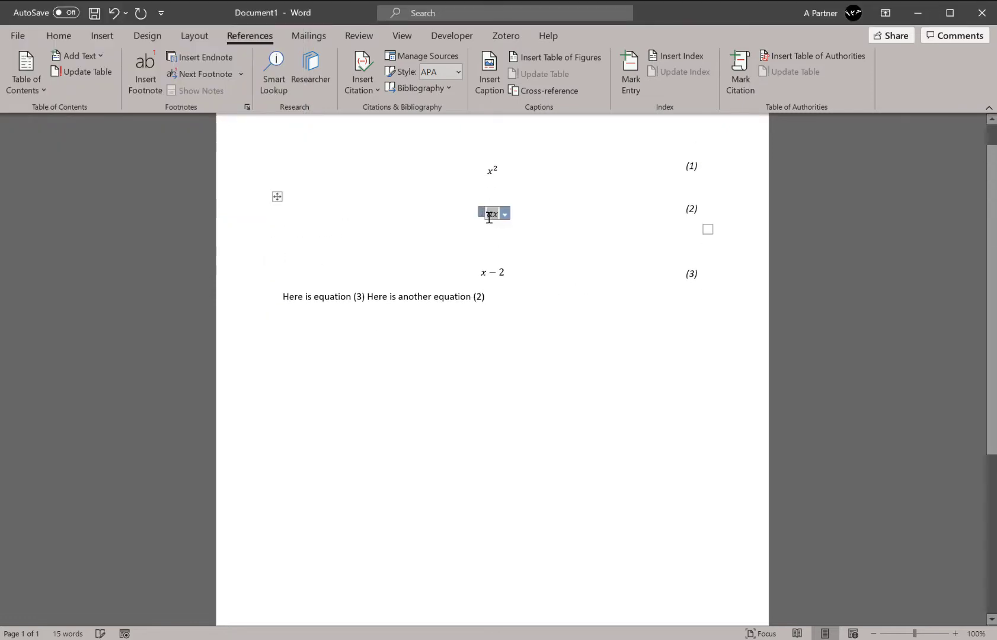
left_click(534, 295)
key("ctrl+a")
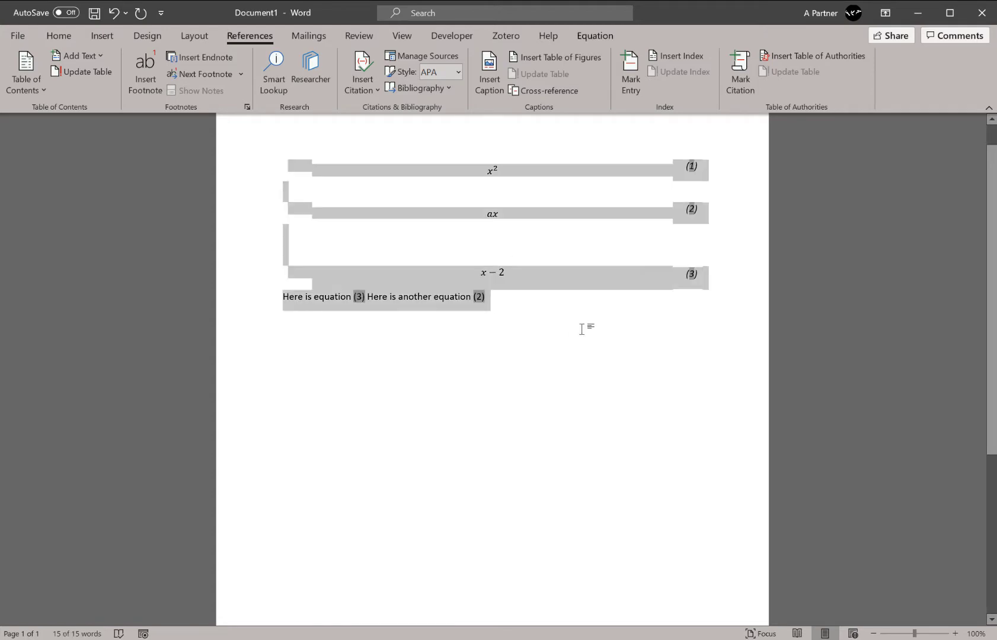
key("Right")
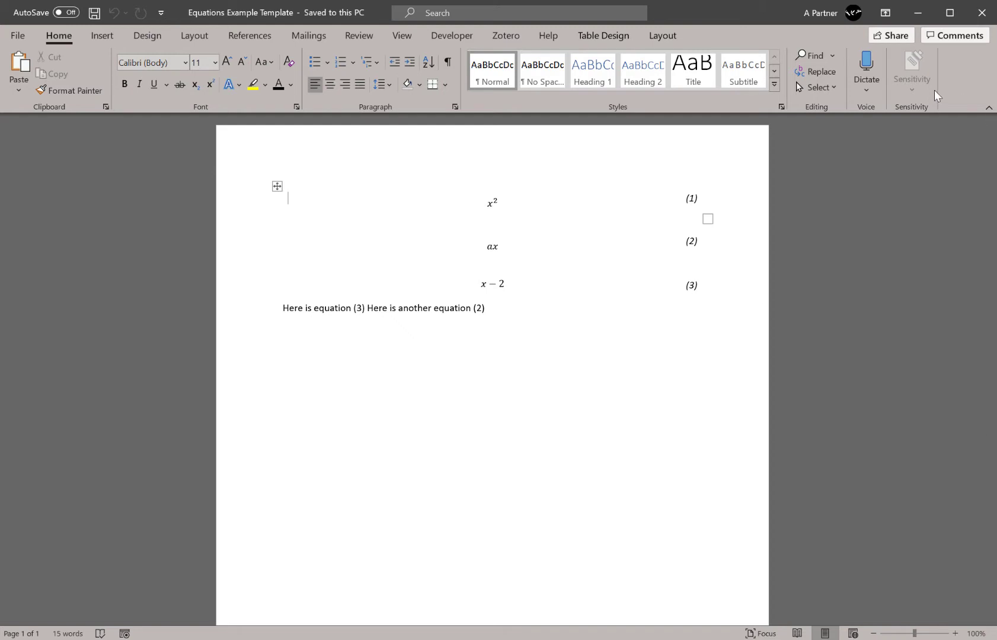
- Close the Equations Example Template document and save the changes to Building Blocks
left_click(983, 13)
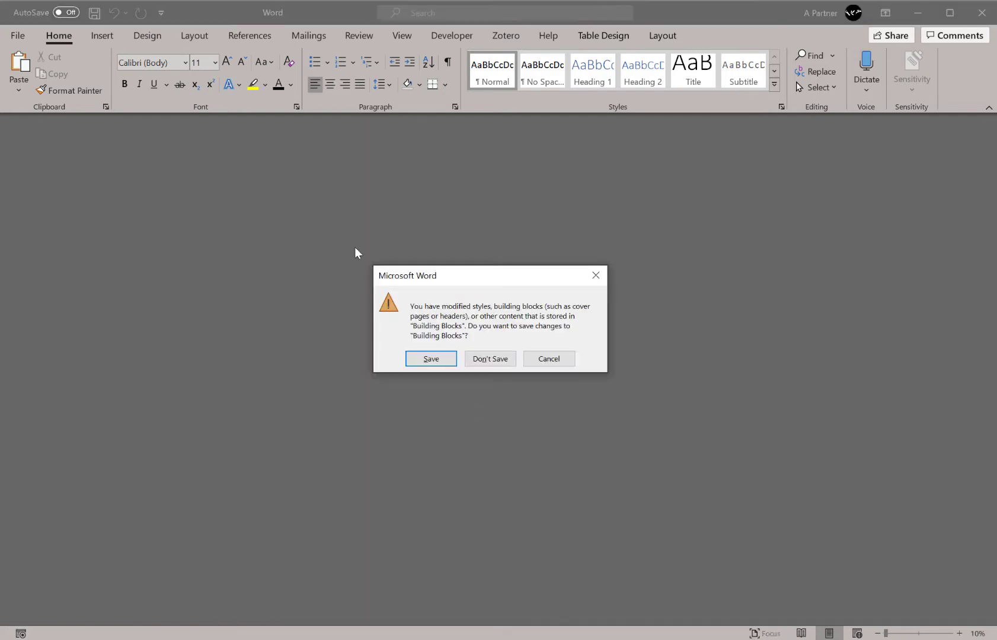
left_click(439, 366)
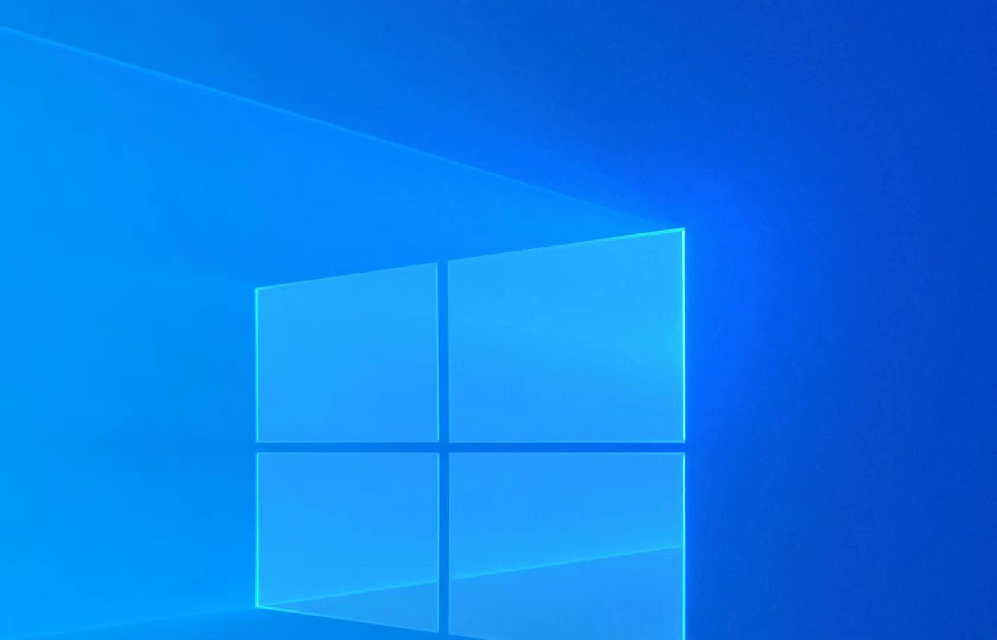